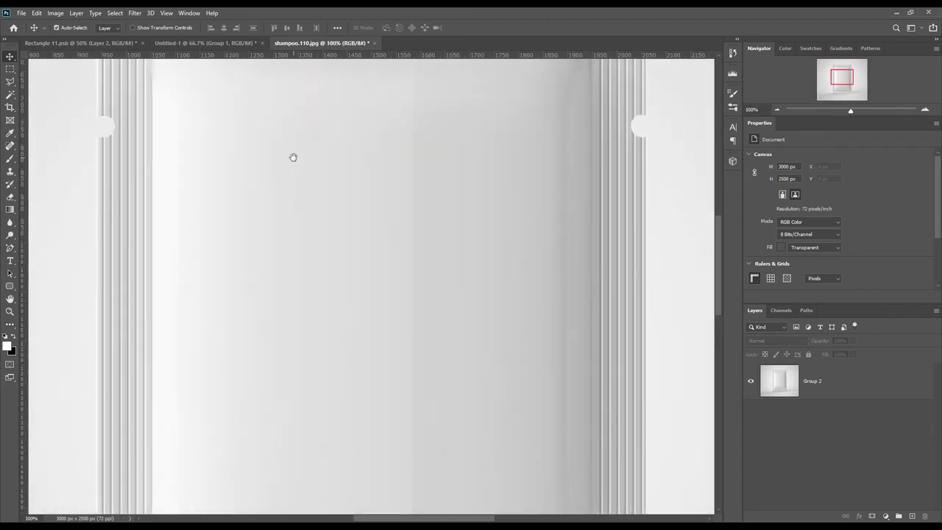
Trace the sachet's outline with the Pen tool in Shape mode, creating Shape 1
{"action": "left_click_drag", "start_coordinate": [293, 156], "coordinate": [465, 407]}
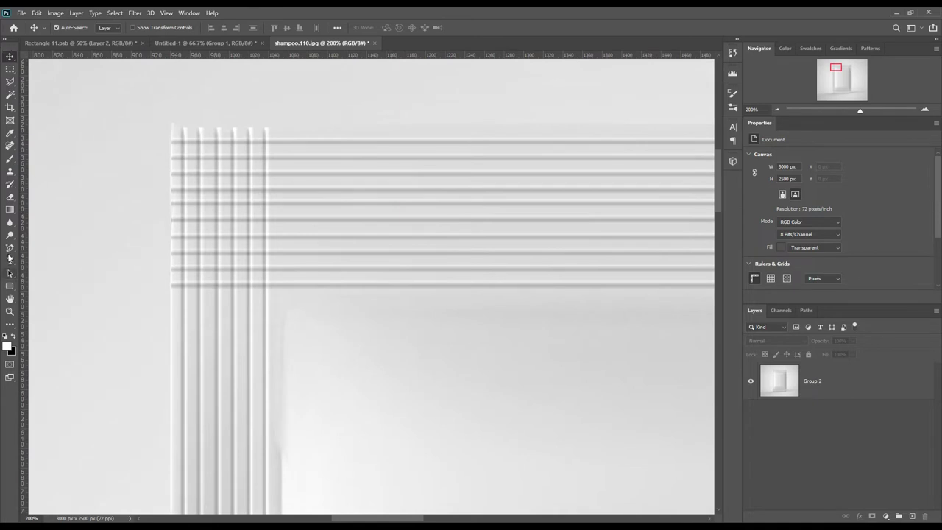
{"action": "right_click", "coordinate": [10, 248]}
{"action": "left_click", "coordinate": [52, 248]}
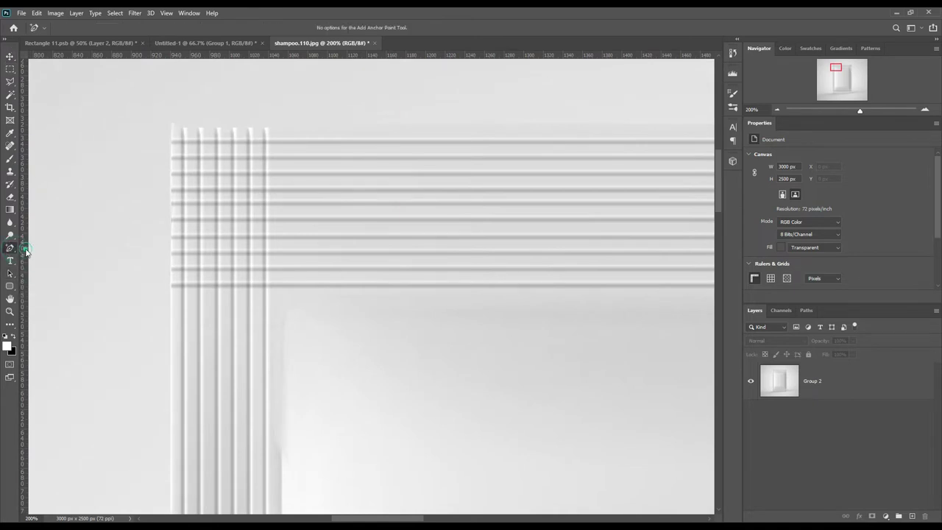
{"action": "left_click", "coordinate": [172, 130]}
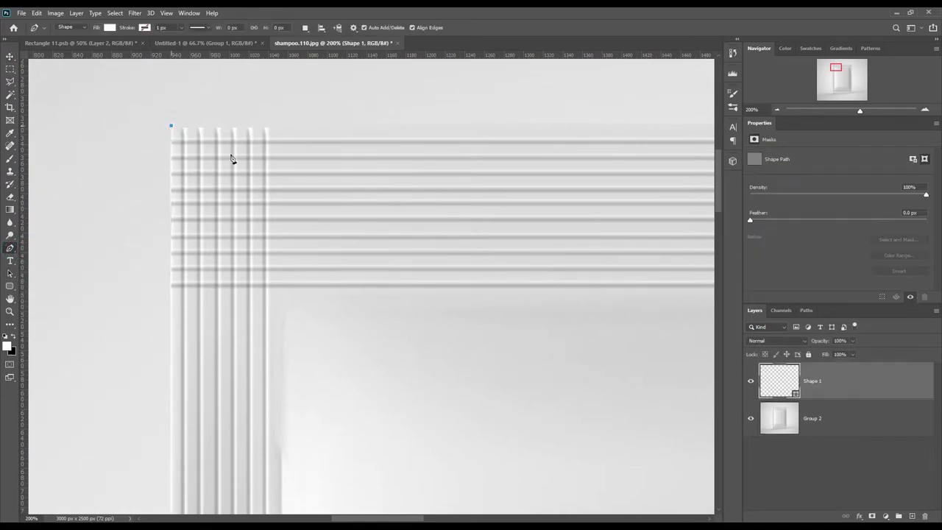
{"action": "mouse_move", "coordinate": [347, 364]}
{"action": "left_mouse_down"}
{"action": "mouse_move", "coordinate": [315, 432]}
{"action": "mouse_move", "coordinate": [363, 358]}
{"action": "mouse_move", "coordinate": [315, 374]}
{"action": "left_mouse_up"}
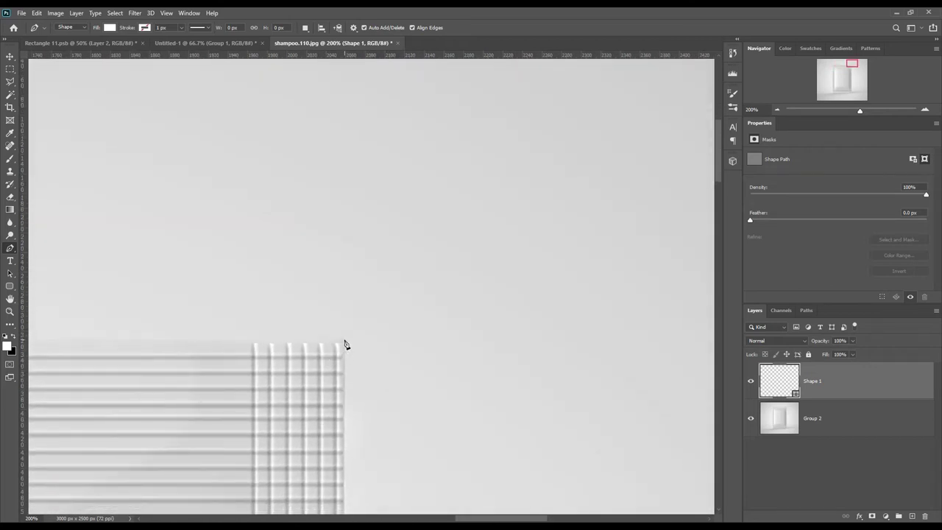
{"action": "left_click", "coordinate": [343, 342]}
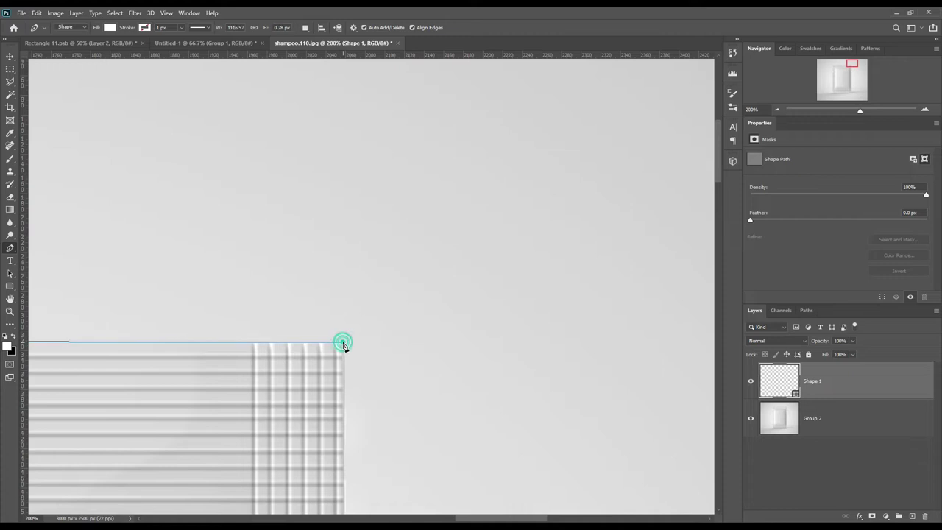
{"action": "mouse_move", "coordinate": [413, 467]}
{"action": "left_mouse_down"}
{"action": "mouse_move", "coordinate": [468, 261]}
{"action": "mouse_move", "coordinate": [467, 370]}
{"action": "left_mouse_up"}
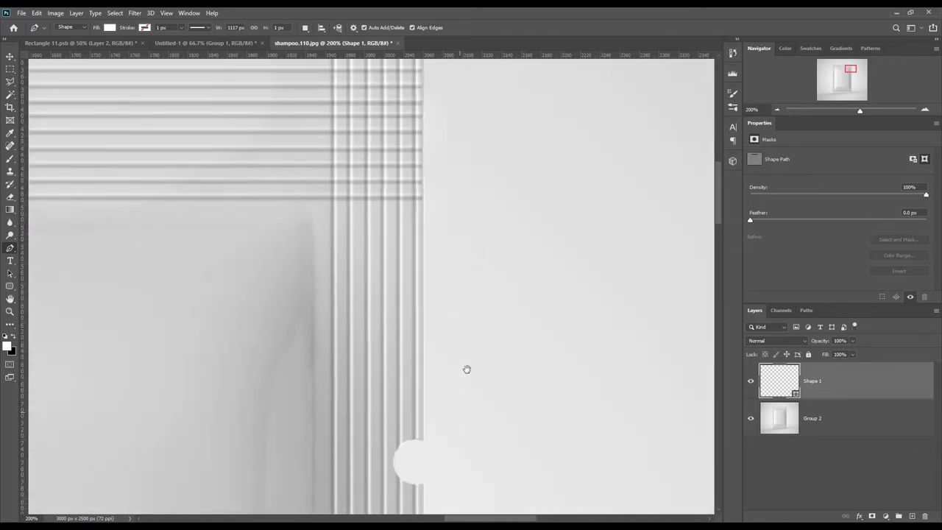
{"action": "left_click", "coordinate": [432, 362]}
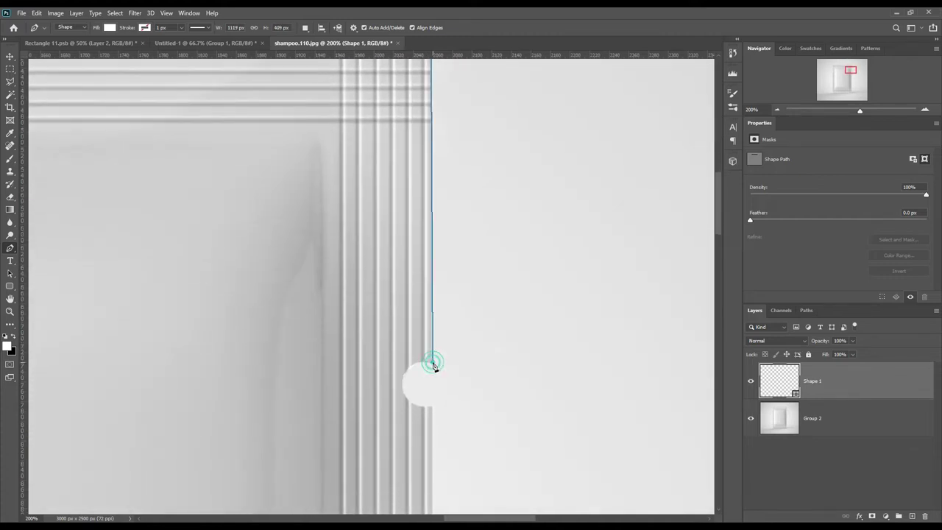
{"action": "left_click", "coordinate": [433, 410]}
{"action": "mouse_move", "coordinate": [475, 452]}
{"action": "left_mouse_down"}
{"action": "mouse_move", "coordinate": [507, 255]}
{"action": "mouse_move", "coordinate": [529, 275]}
{"action": "left_mouse_up"}
{"action": "mouse_move", "coordinate": [524, 452]}
{"action": "left_mouse_down"}
{"action": "mouse_move", "coordinate": [524, 389]}
{"action": "mouse_move", "coordinate": [555, 257]}
{"action": "mouse_move", "coordinate": [492, 313]}
{"action": "mouse_move", "coordinate": [614, 351]}
{"action": "mouse_move", "coordinate": [720, 184]}
{"action": "left_mouse_up"}
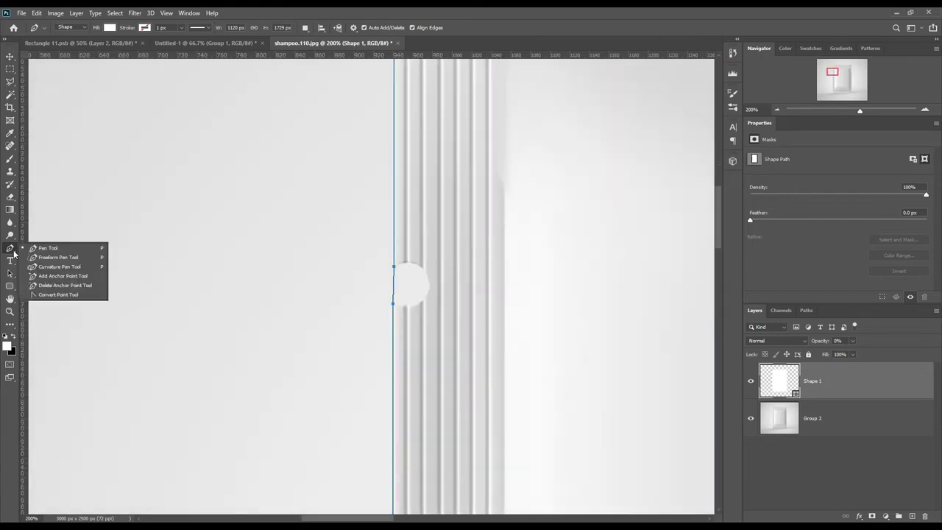
Bend both side notches of the outline into rounded arcs and fit the image on screen
{"action": "left_click", "coordinate": [51, 273]}
{"action": "mouse_move", "coordinate": [430, 288]}
{"action": "left_mouse_down"}
{"action": "mouse_move", "coordinate": [427, 257]}
{"action": "mouse_move", "coordinate": [427, 311]}
{"action": "left_mouse_up"}
{"action": "scroll", "coordinate": [427, 311], "scroll_direction": "right", "scroll_amount": 10}
{"action": "left_click_drag", "start_coordinate": [573, 271], "coordinate": [532, 280]}
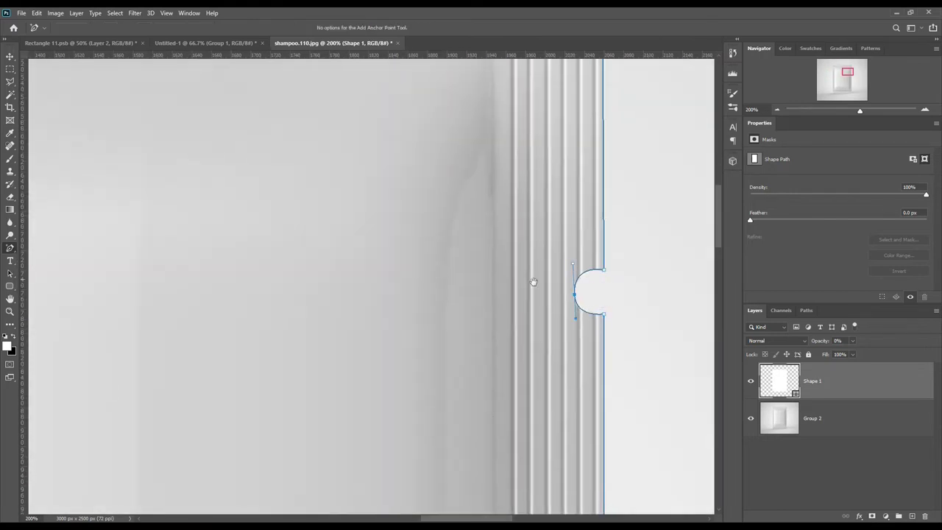
{"action": "key", "text": "ctrl+0"}
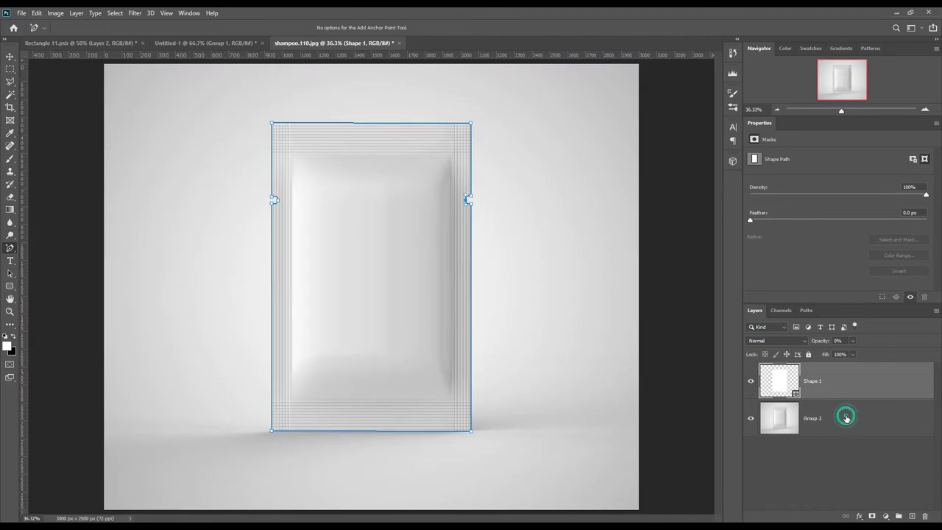
Draw a white rectangle covering the sachet above Group 2
{"action": "left_click", "coordinate": [841, 418]}
{"action": "left_click", "coordinate": [10, 285]}
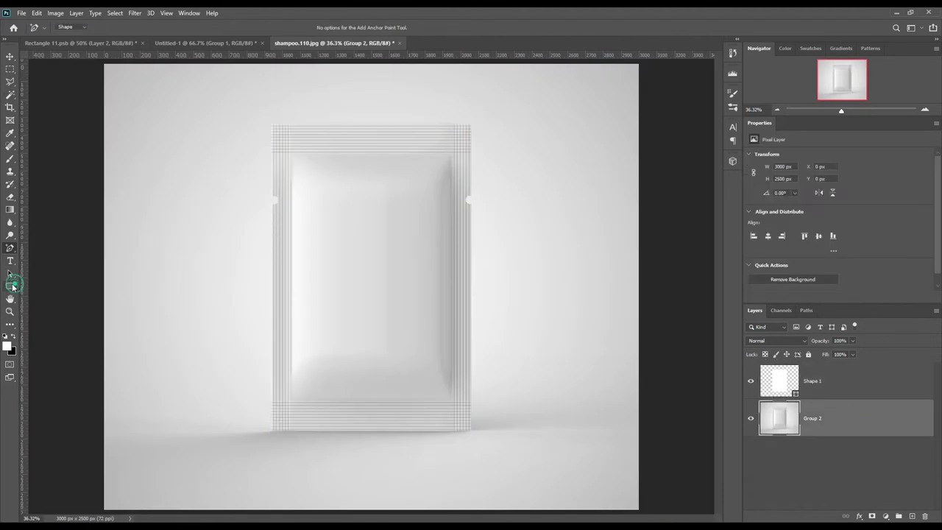
{"action": "right_click", "coordinate": [9, 286]}
{"action": "left_click", "coordinate": [40, 286]}
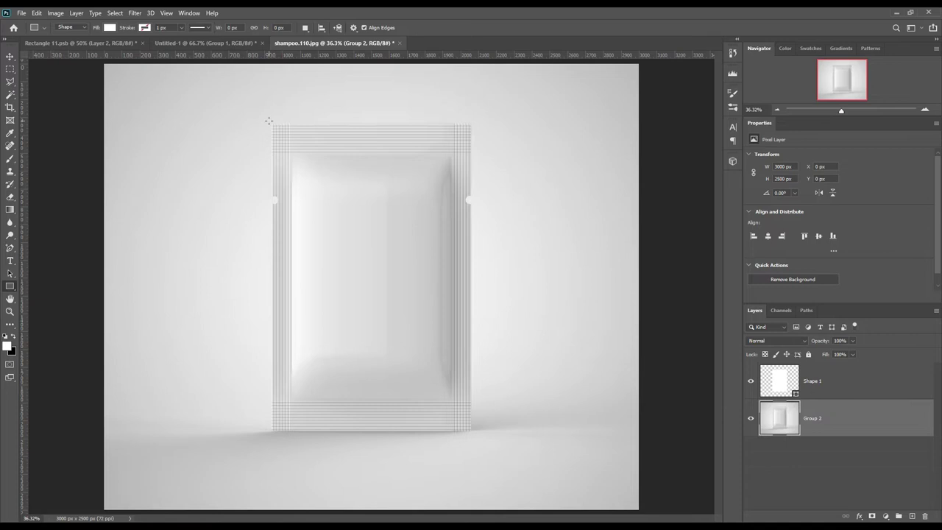
{"action": "left_click_drag", "start_coordinate": [268, 120], "coordinate": [473, 433]}
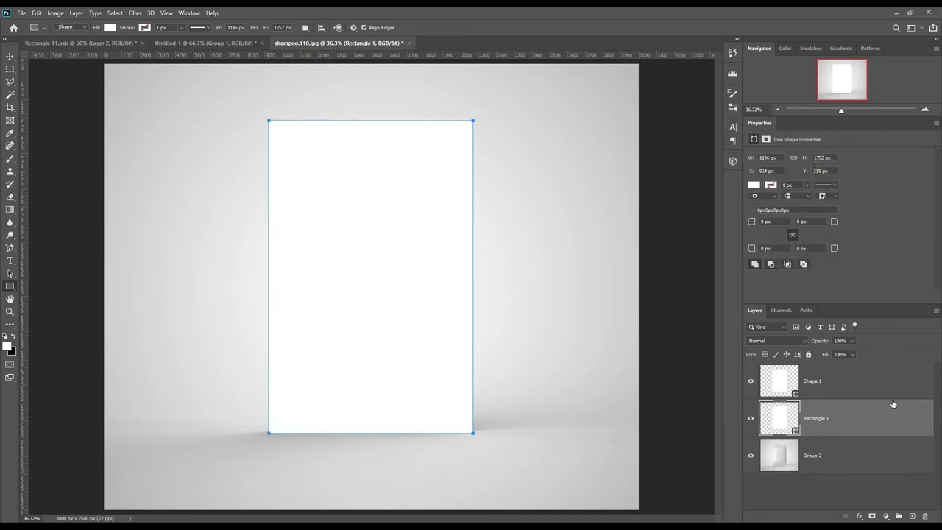
Convert Rectangle 1 to a smart object and mask it to Shape 1's notched outline
{"action": "right_click", "coordinate": [853, 424]}
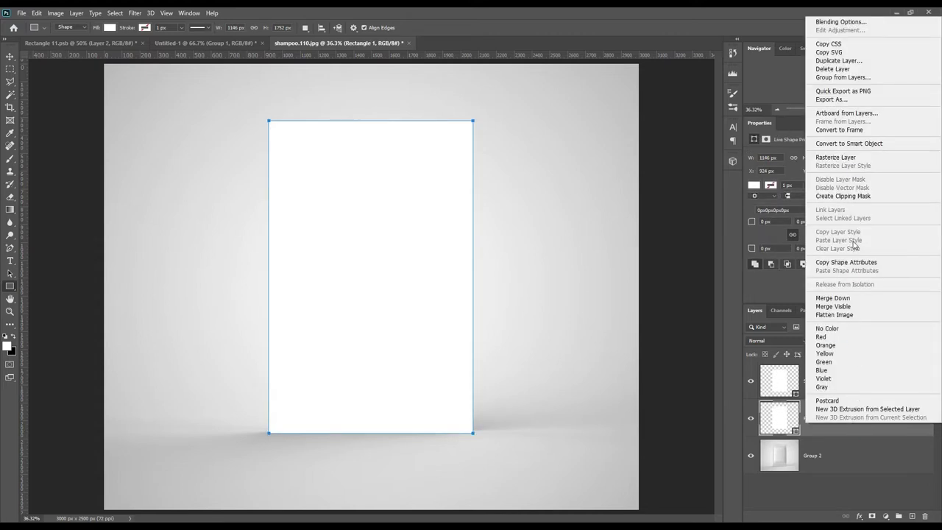
{"action": "left_click", "coordinate": [846, 144]}
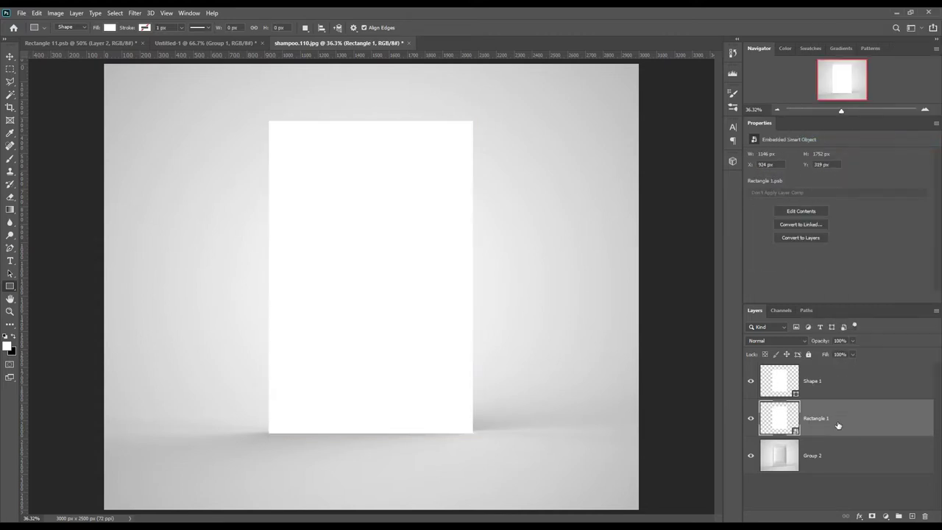
{"action": "left_click", "coordinate": [794, 394], "text": "ctrl"}
{"action": "left_click", "coordinate": [873, 516]}
Put Shape 1 into hidden Group 3 and colour-label Rectangle 1 red
{"action": "left_click_drag", "start_coordinate": [854, 382], "coordinate": [898, 516]}
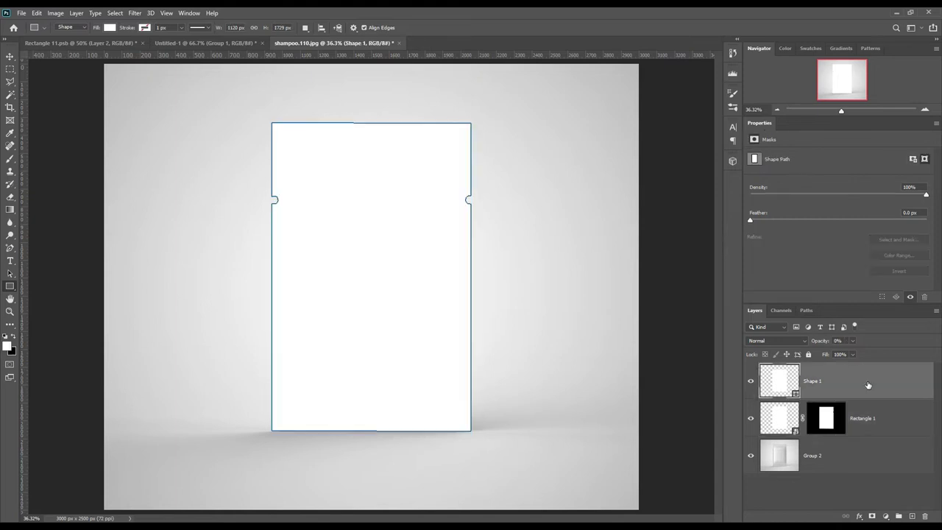
{"action": "left_click", "coordinate": [758, 370]}
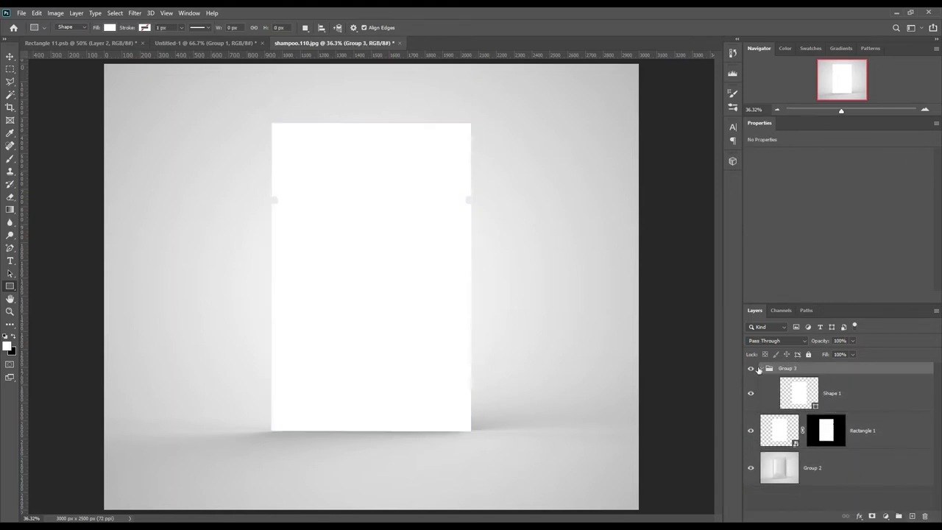
{"action": "left_click", "coordinate": [761, 368]}
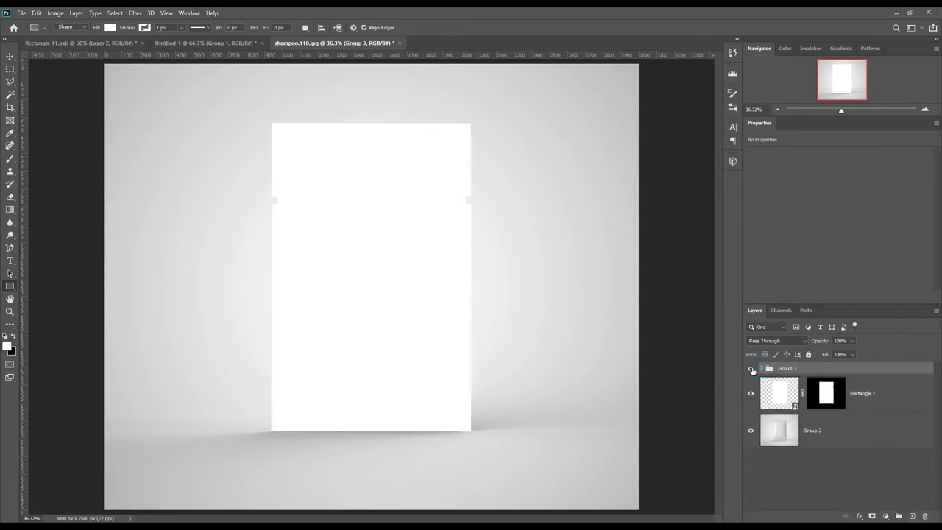
{"action": "left_click", "coordinate": [907, 400]}
{"action": "right_click", "coordinate": [906, 400]}
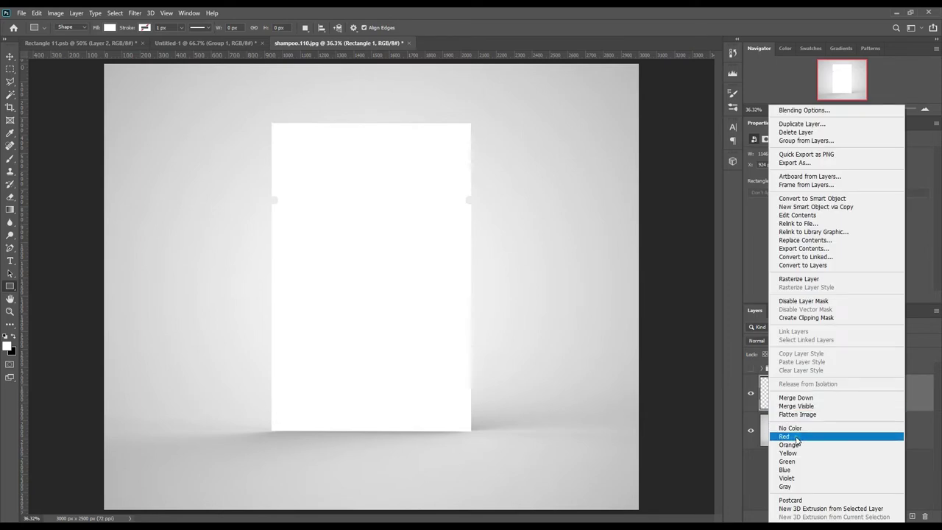
{"action": "left_click", "coordinate": [863, 435]}
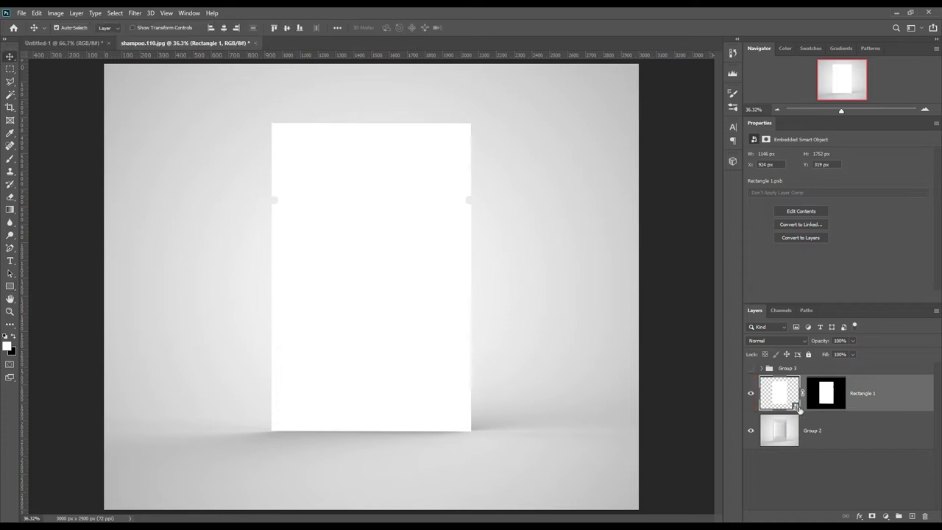
Open Rectangle 1's smart object and bring in the sachet design from Untitled-1
{"action": "double_click", "coordinate": [795, 407]}
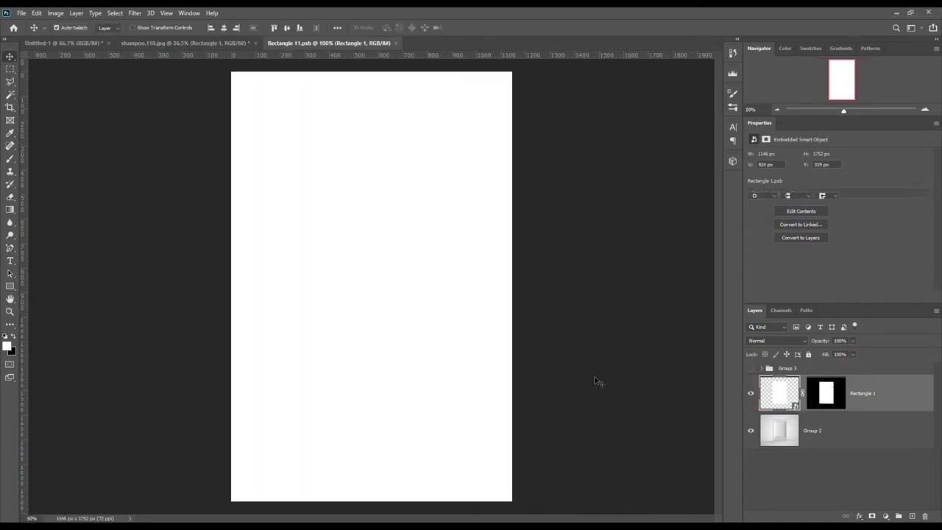
{"action": "left_click", "coordinate": [70, 43]}
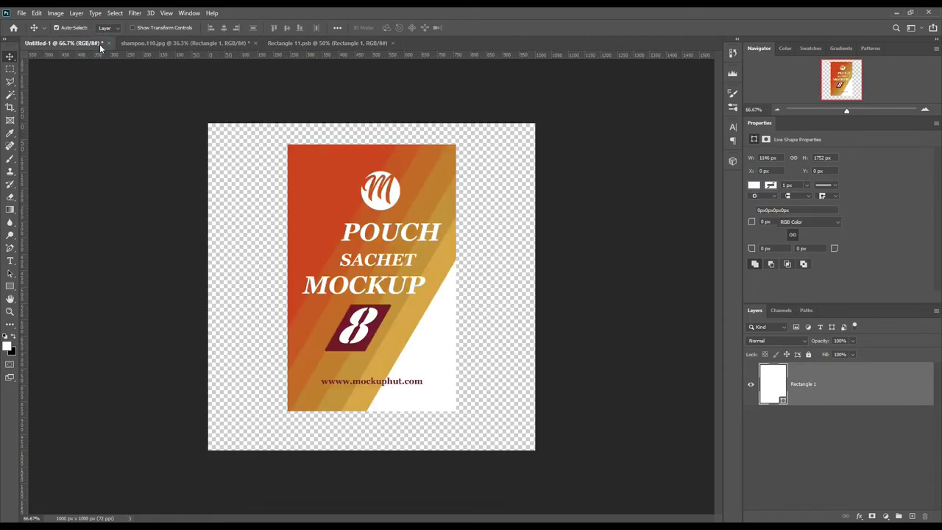
{"action": "mouse_move", "coordinate": [360, 243]}
{"action": "left_mouse_down"}
{"action": "mouse_move", "coordinate": [362, 70]}
{"action": "mouse_move", "coordinate": [363, 193]}
{"action": "left_mouse_up"}
{"action": "left_click_drag", "start_coordinate": [347, 159], "coordinate": [295, 139]}
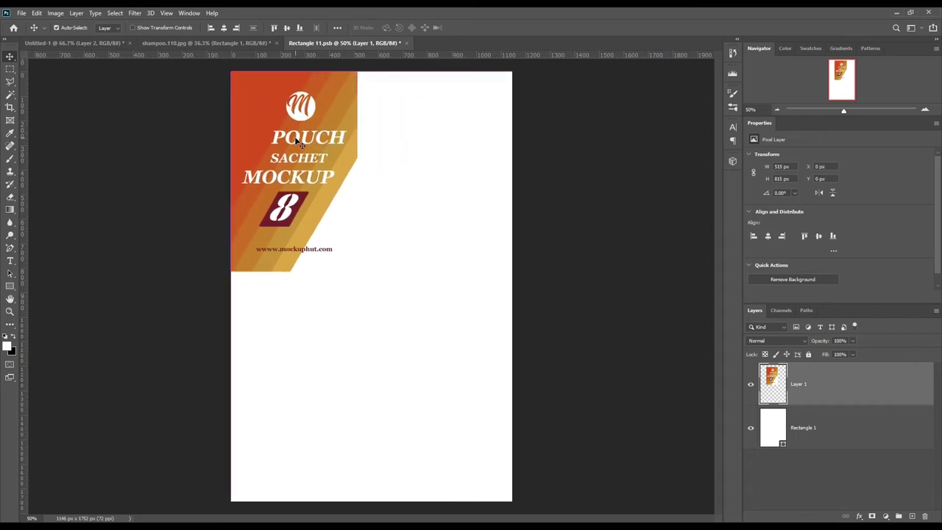
Scale the design to fill the canvas, save the smart object, and return to shampoo.110.jpg
{"action": "key", "text": "ctrl+t"}
{"action": "left_click_drag", "start_coordinate": [360, 272], "coordinate": [513, 504]}
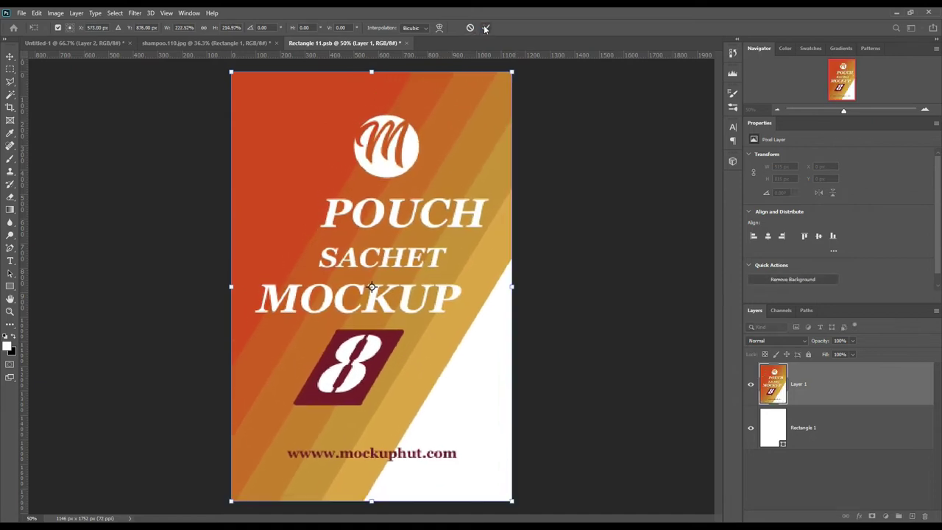
{"action": "left_click", "coordinate": [485, 28]}
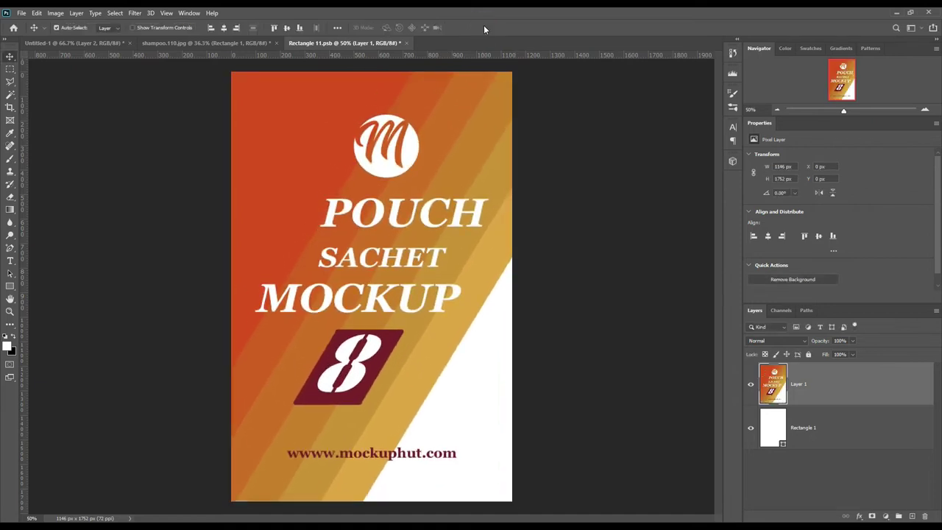
{"action": "left_click", "coordinate": [21, 13]}
{"action": "left_click", "coordinate": [31, 121]}
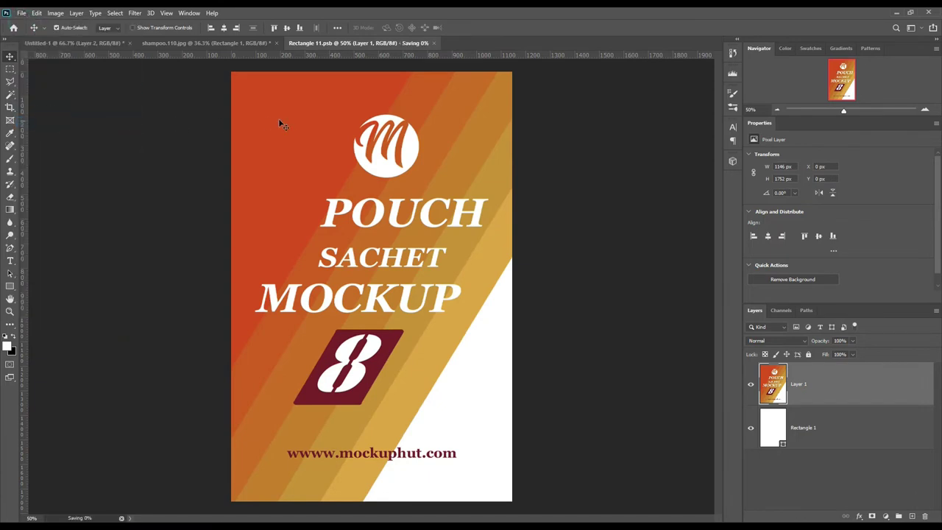
{"action": "left_click", "coordinate": [209, 42]}
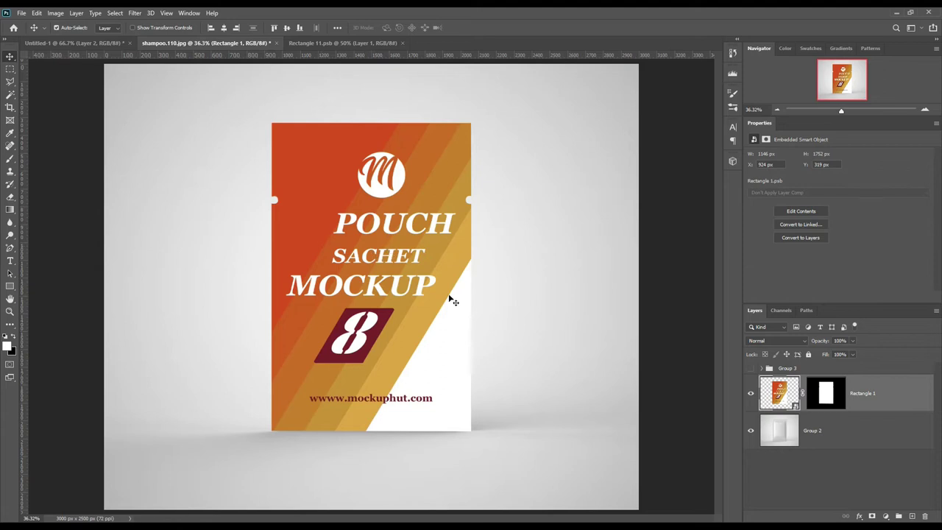
Copy the sachet area to Layer 1 above Rectangle 1 and duplicate it twice
{"action": "left_click", "coordinate": [837, 408], "text": "ctrl"}
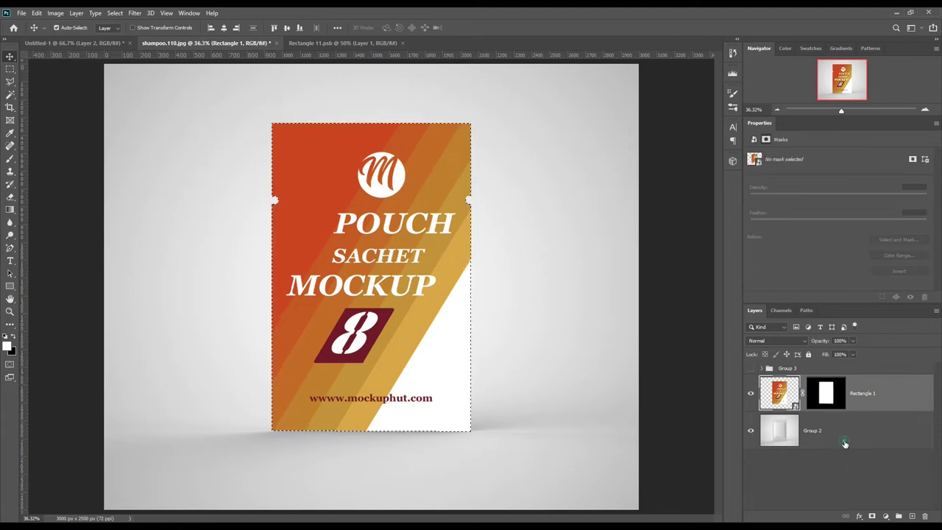
{"action": "left_click", "coordinate": [843, 442]}
{"action": "key", "text": "ctrl+j"}
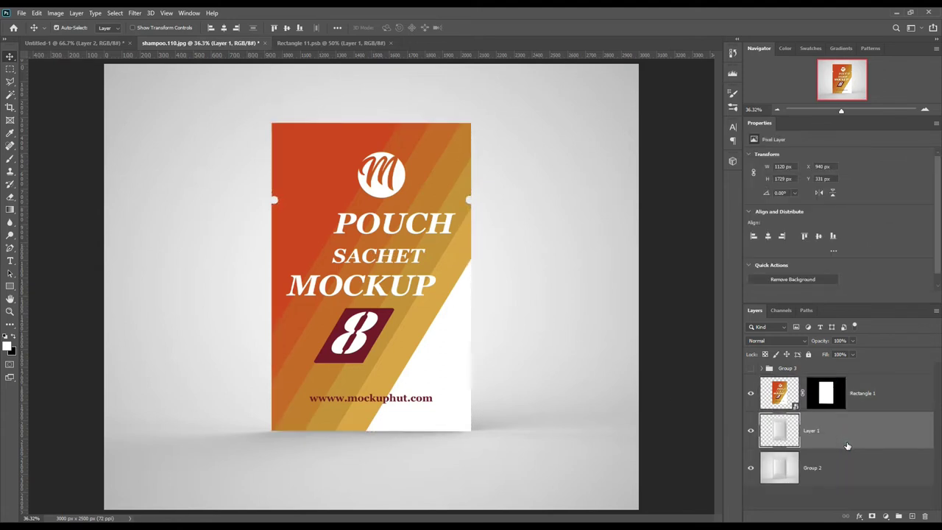
{"action": "left_click_drag", "start_coordinate": [847, 444], "coordinate": [859, 391]}
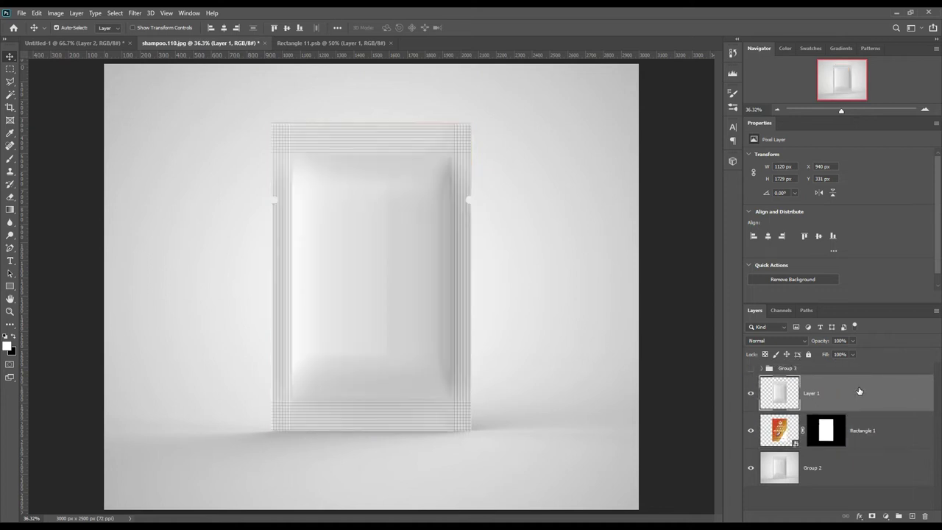
{"action": "key", "text": "ctrl+j"}
{"action": "key", "text": "ctrl+j"}
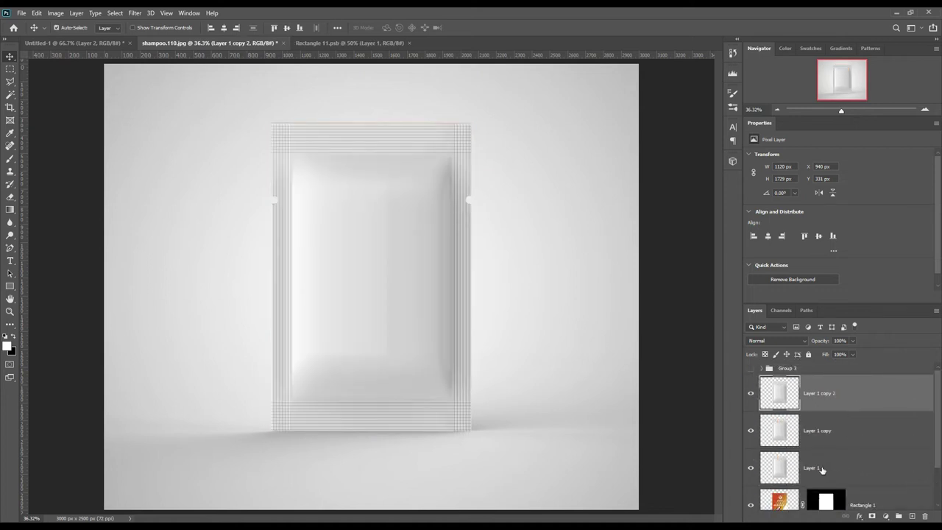
Rename the three copies Shadow, Midtone and Light
{"action": "double_click", "coordinate": [814, 467]}
{"action": "type", "text": "Shado"}
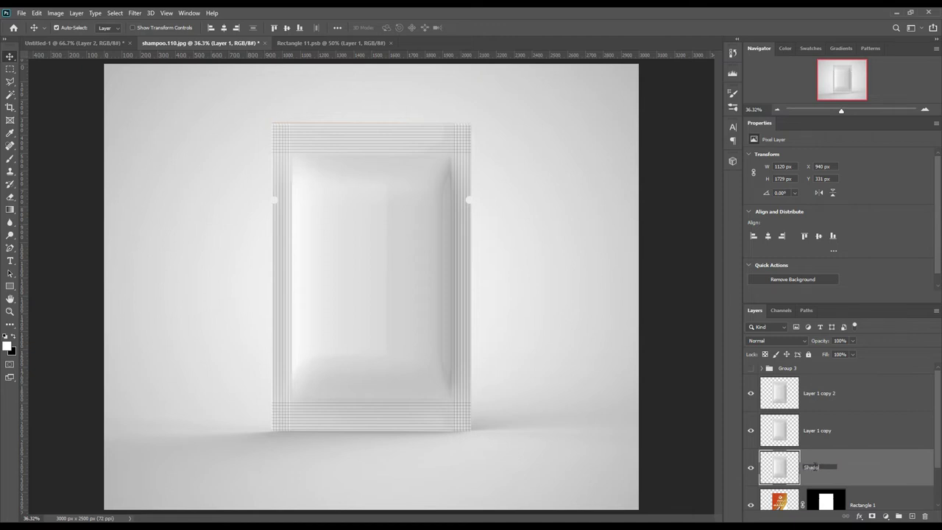
{"action": "type", "text": "w"}
{"action": "key", "text": "Return"}
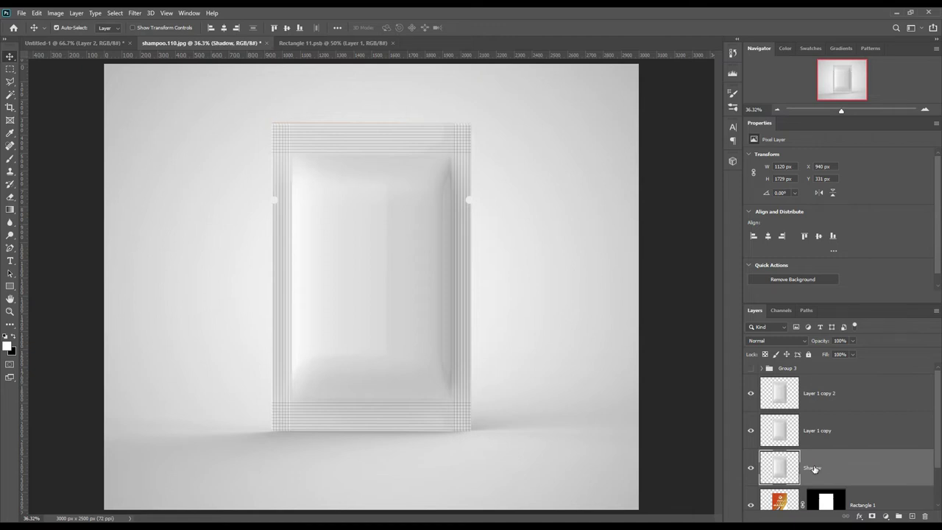
{"action": "double_click", "coordinate": [824, 432]}
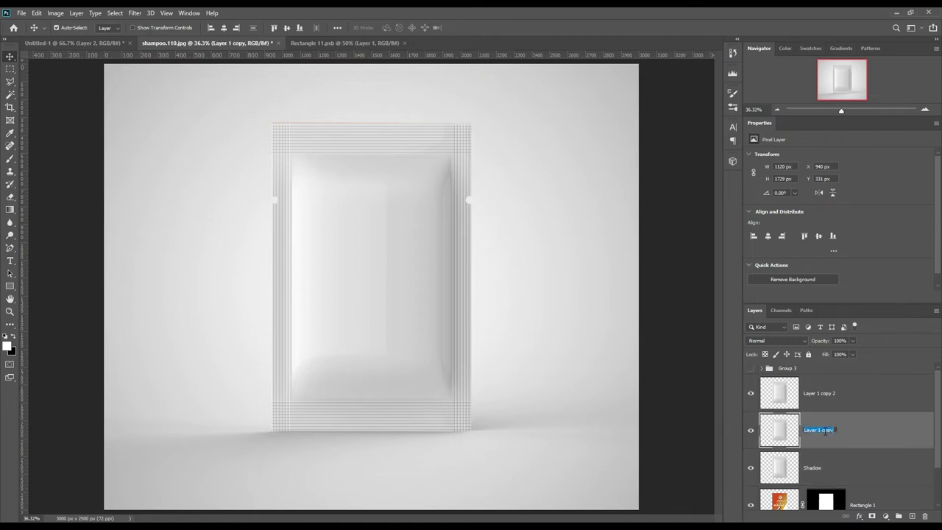
{"action": "type", "text": "Midtone"}
{"action": "key", "text": "Return"}
{"action": "double_click", "coordinate": [828, 395]}
{"action": "type", "text": "Light"}
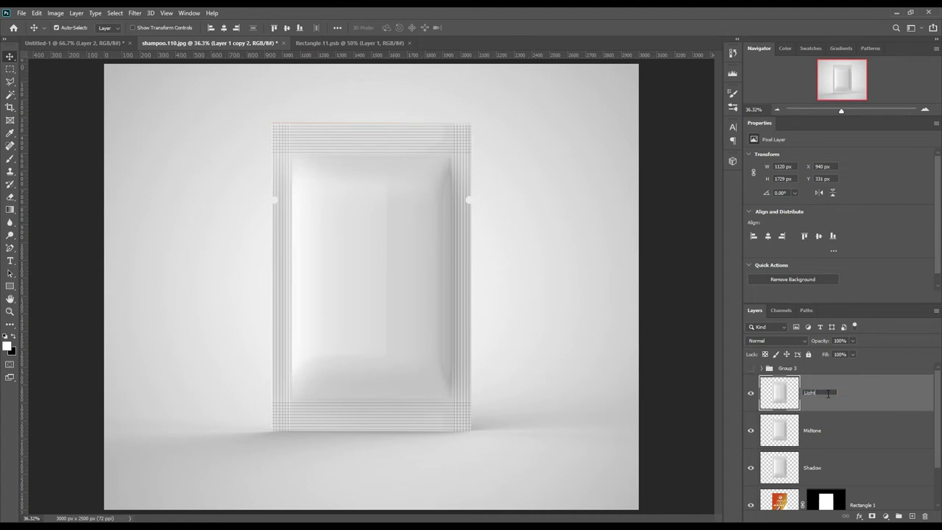
{"action": "key", "text": "Return"}
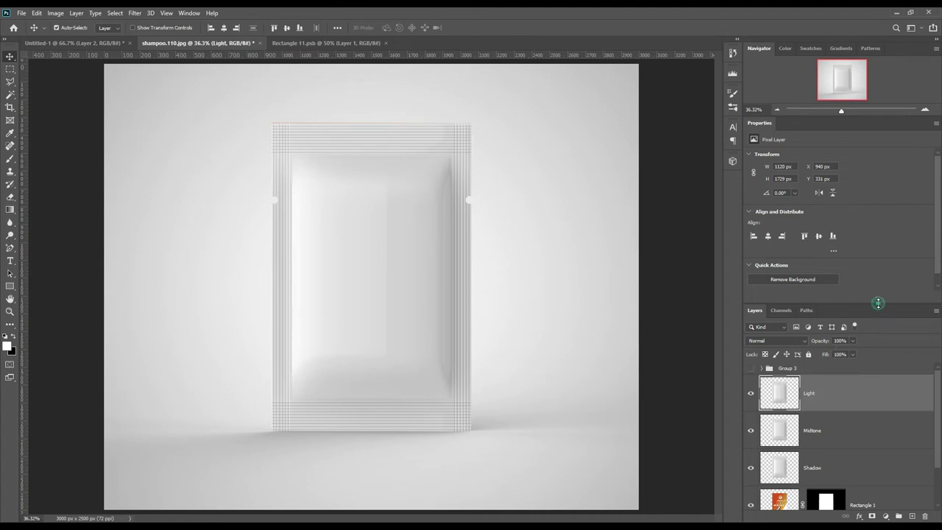
{"action": "left_click_drag", "start_coordinate": [878, 304], "coordinate": [874, 239]}
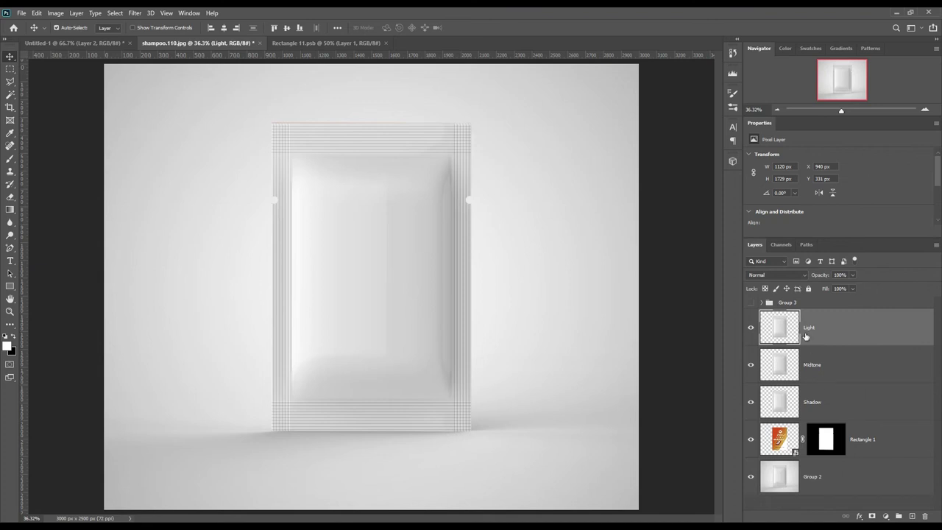
Hide Light and Midtone, then set the Shadow layer to Linear Burn
{"action": "left_click", "coordinate": [752, 328]}
{"action": "left_click", "coordinate": [751, 365]}
{"action": "left_click", "coordinate": [831, 396]}
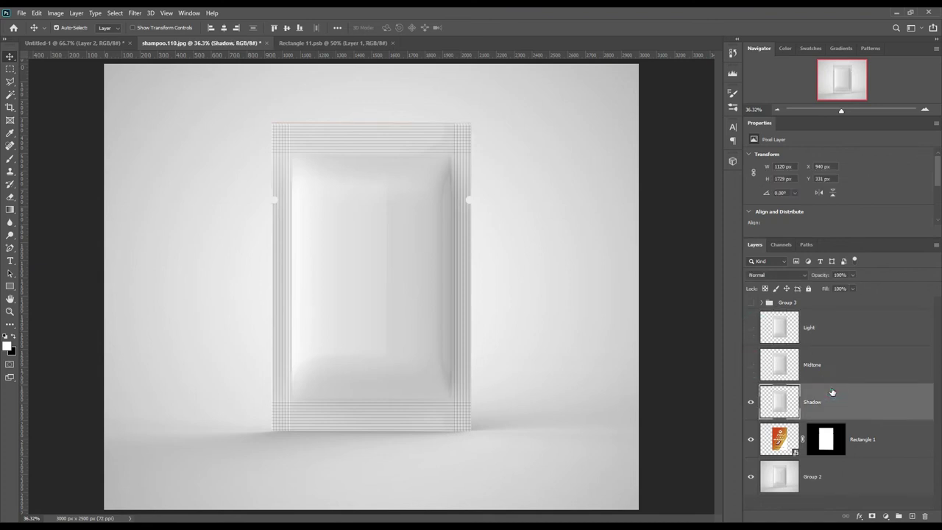
{"action": "left_click", "coordinate": [799, 276]}
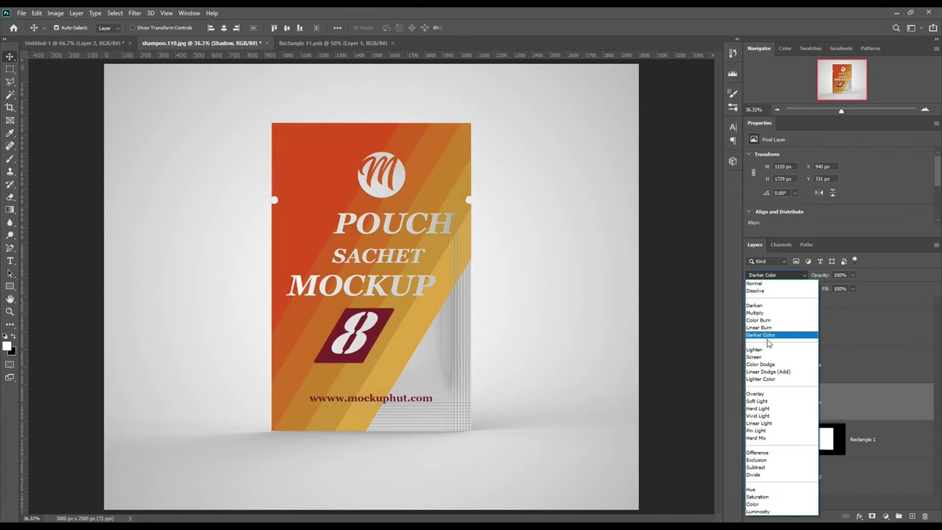
{"action": "left_click", "coordinate": [762, 327]}
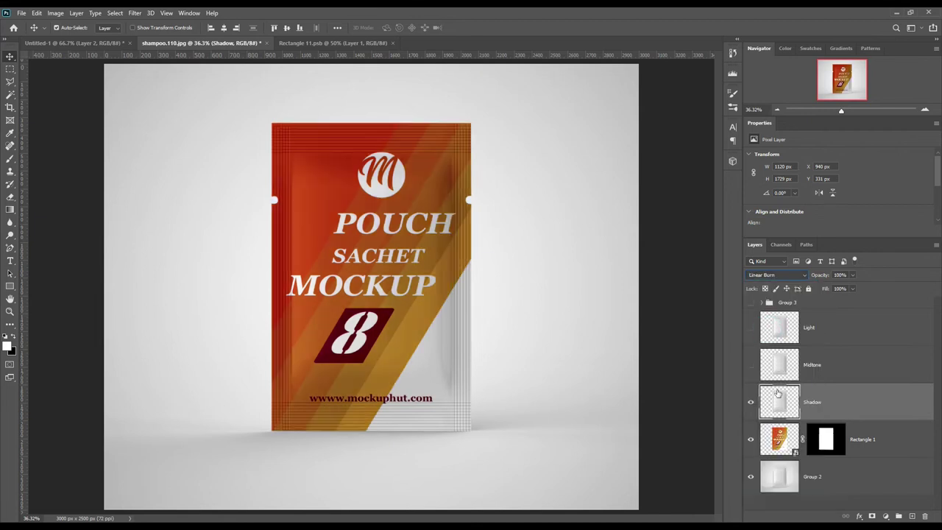
Show Midtone again and set its blend mode to Linear Dodge (Add)
{"action": "left_click", "coordinate": [751, 368]}
{"action": "left_click", "coordinate": [832, 365]}
{"action": "left_click", "coordinate": [805, 275]}
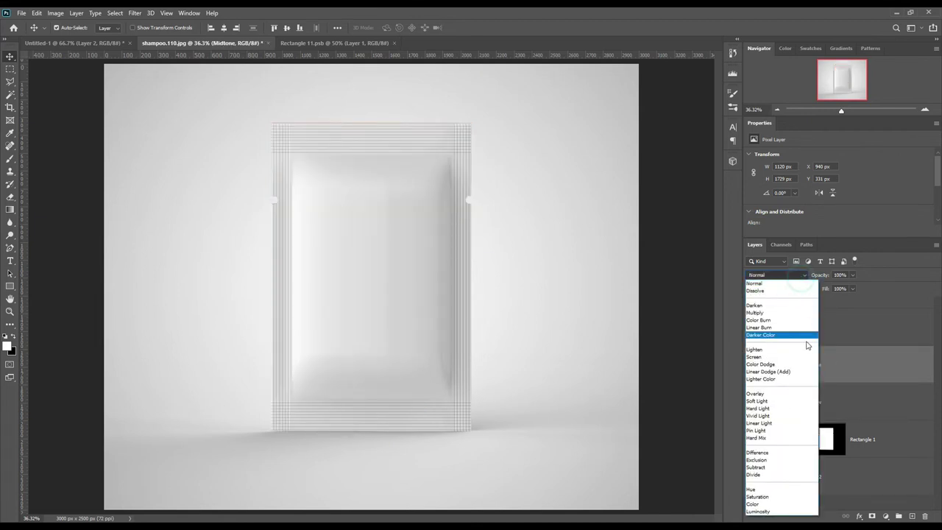
{"action": "left_click", "coordinate": [793, 372]}
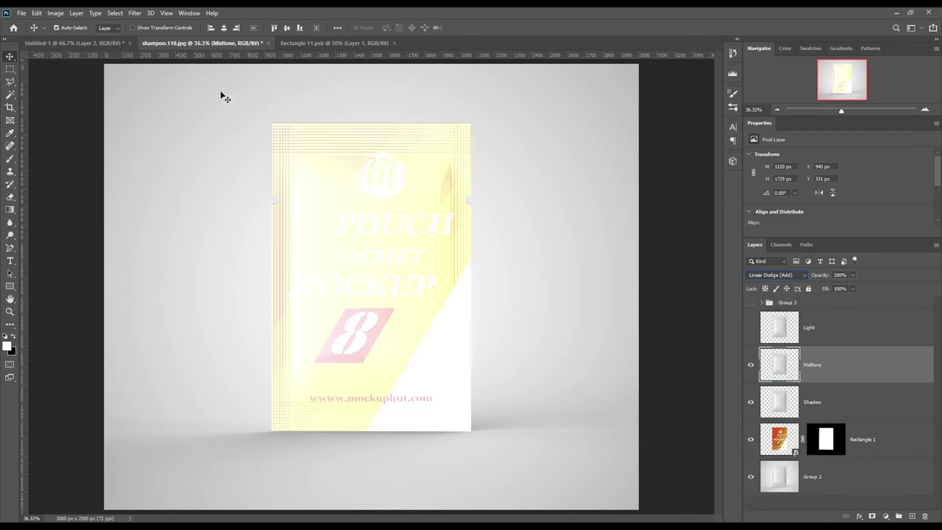
{"action": "left_click", "coordinate": [55, 13]}
{"action": "mouse_move", "coordinate": [71, 38]}
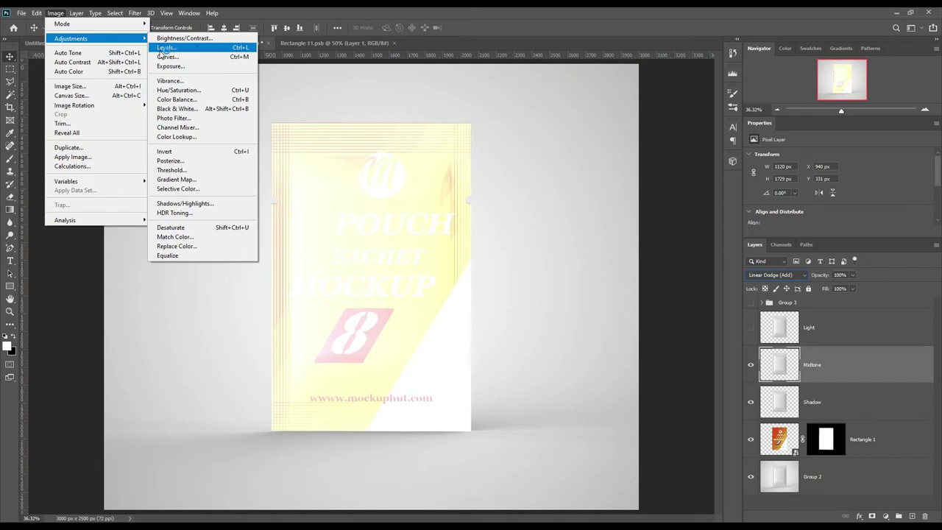
Apply Levels to Midtone with input black 195 and output white 150
{"action": "left_click", "coordinate": [162, 48]}
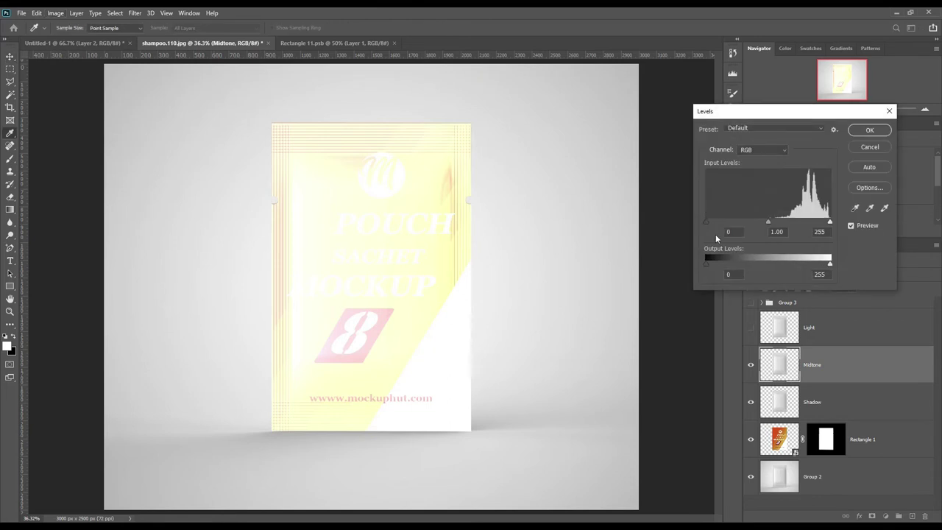
{"action": "left_click_drag", "start_coordinate": [708, 223], "coordinate": [802, 223]}
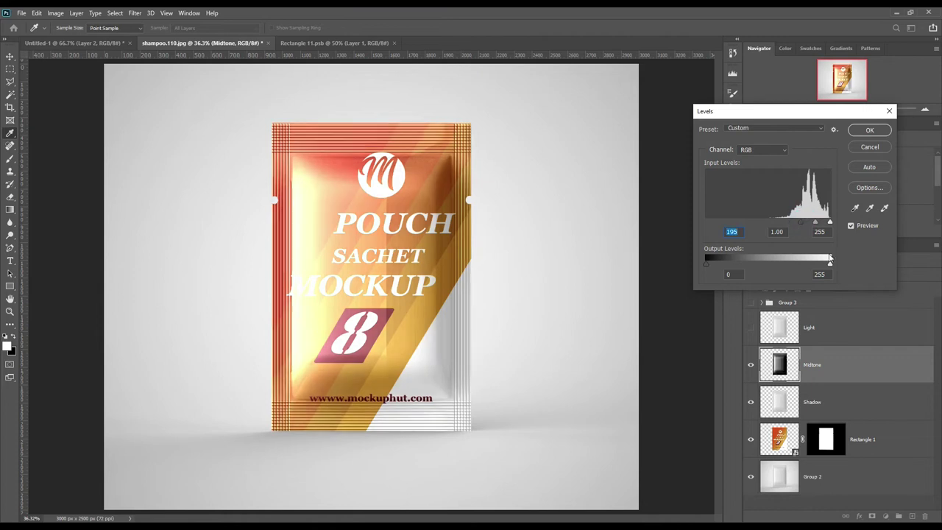
{"action": "left_click_drag", "start_coordinate": [829, 265], "coordinate": [774, 267]}
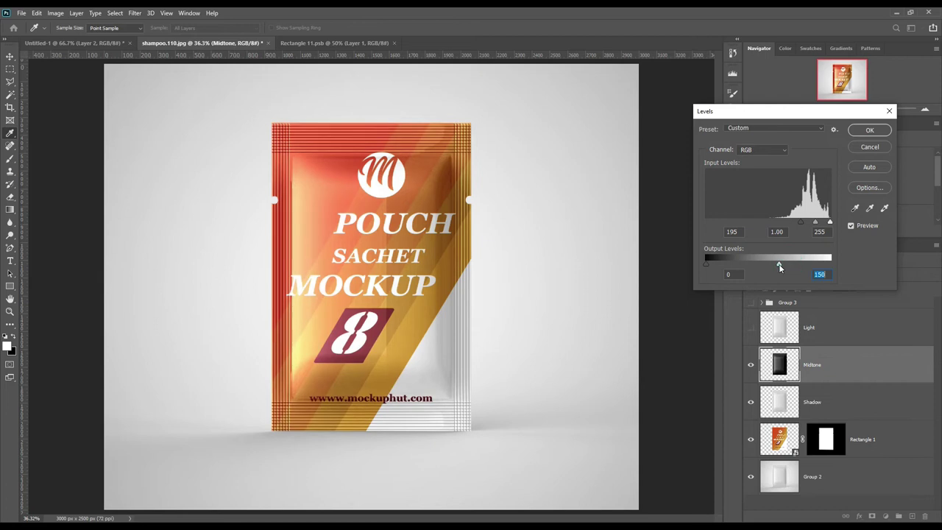
{"action": "left_click", "coordinate": [870, 131]}
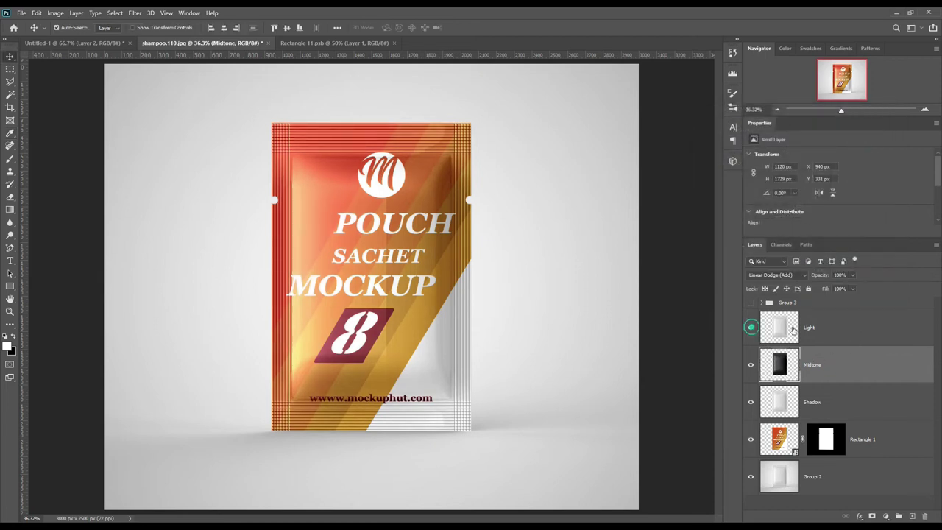
Show the Light layer and set its blend mode to Screen
{"action": "left_click", "coordinate": [751, 327]}
{"action": "left_click", "coordinate": [849, 324]}
{"action": "left_click", "coordinate": [794, 274]}
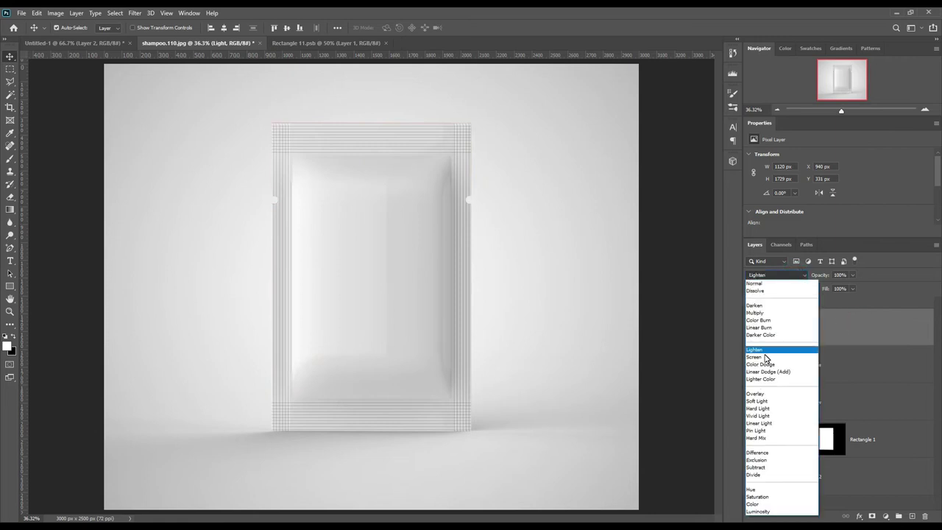
{"action": "left_click", "coordinate": [758, 356]}
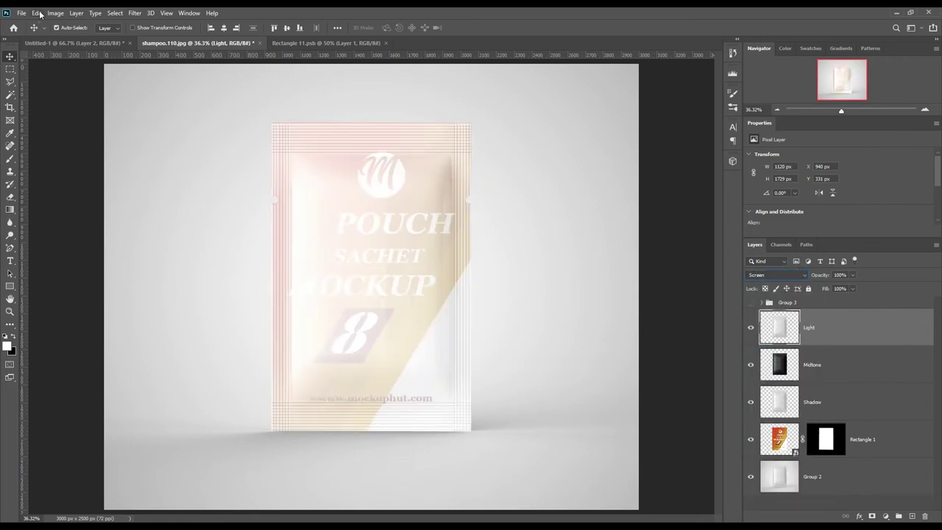
Apply Levels to Light with input black 198 and lower its fill to 46%
{"action": "left_click", "coordinate": [36, 13]}
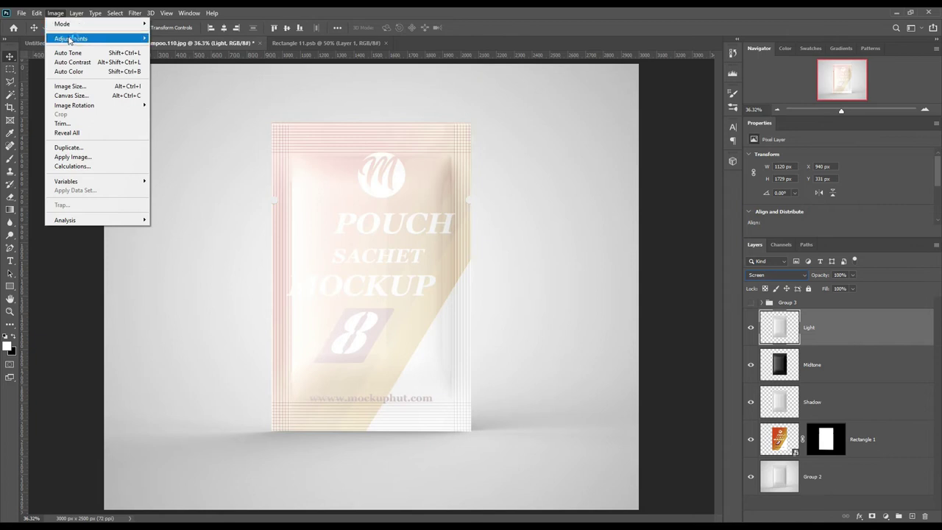
{"action": "left_click", "coordinate": [172, 48]}
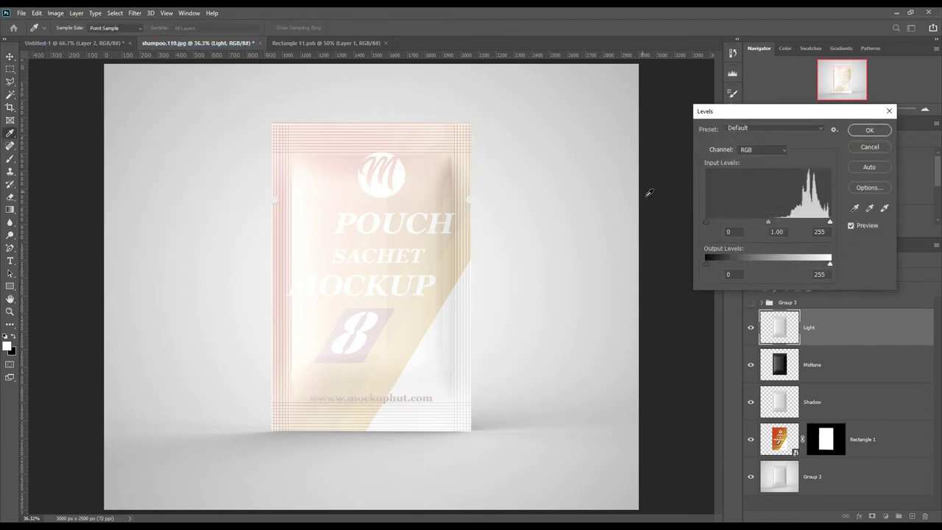
{"action": "mouse_move", "coordinate": [741, 225]}
{"action": "left_mouse_down"}
{"action": "mouse_move", "coordinate": [815, 222]}
{"action": "mouse_move", "coordinate": [803, 226]}
{"action": "left_mouse_up"}
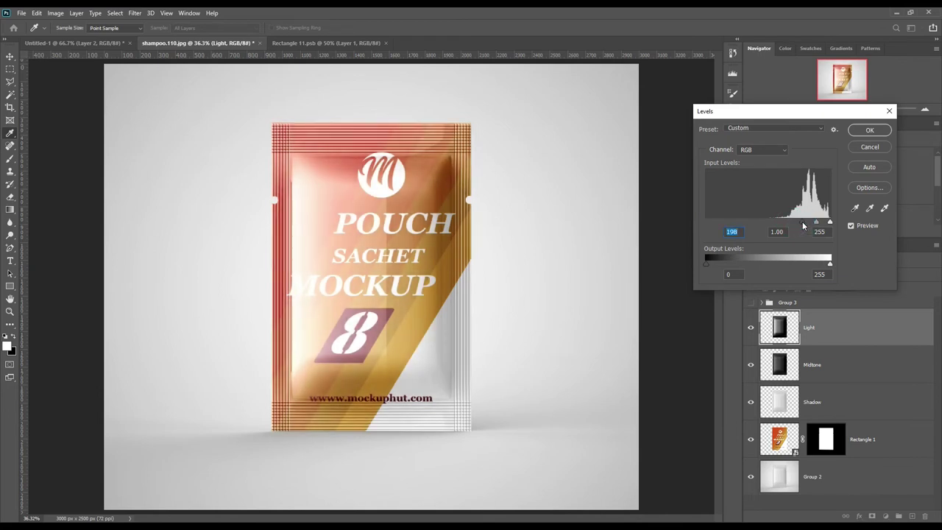
{"action": "left_click", "coordinate": [868, 129]}
{"action": "left_click_drag", "start_coordinate": [828, 290], "coordinate": [818, 288]}
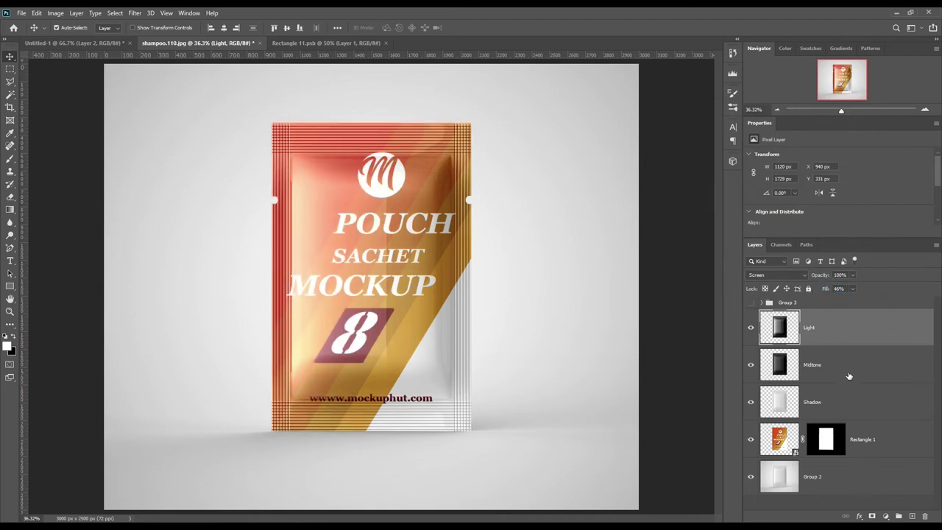
Group Light, Midtone and Shadow into a folder named FX and load the pouch outline as a selection
{"action": "left_click", "coordinate": [857, 409], "text": "shift"}
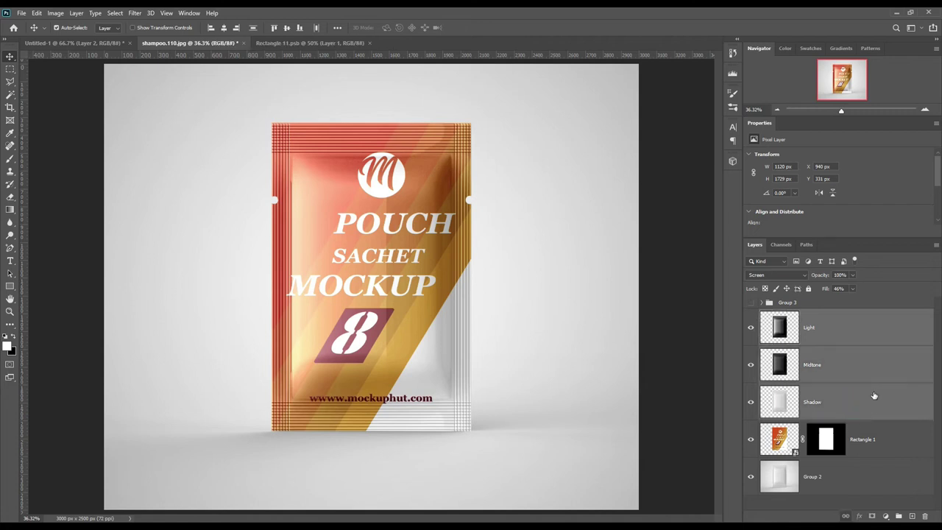
{"action": "left_click_drag", "start_coordinate": [873, 394], "coordinate": [899, 516]}
{"action": "double_click", "coordinate": [787, 314]}
{"action": "type", "text": "FX"}
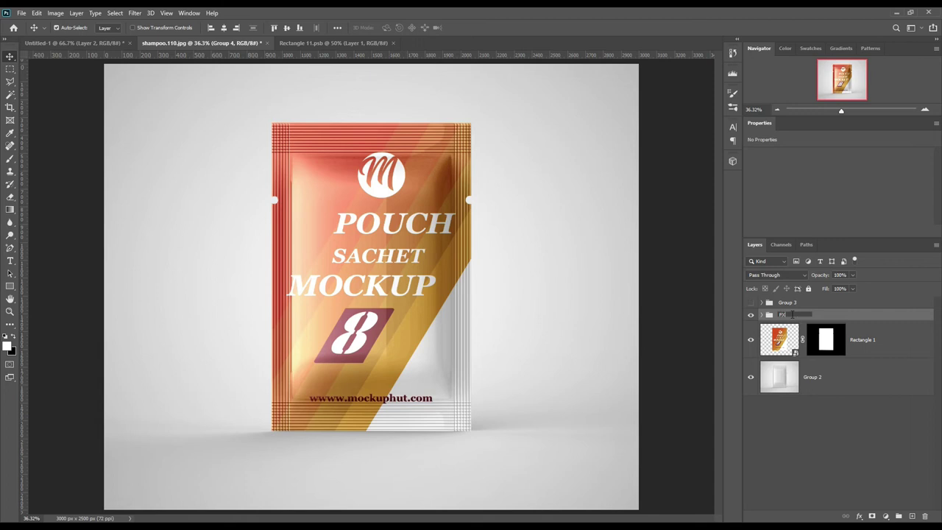
{"action": "key", "text": "Return"}
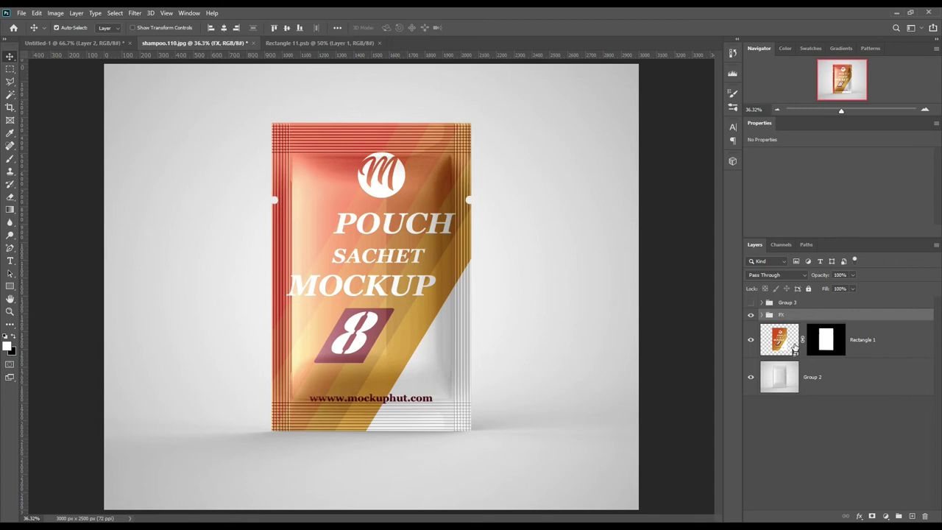
{"action": "left_click", "coordinate": [822, 340], "text": "ctrl"}
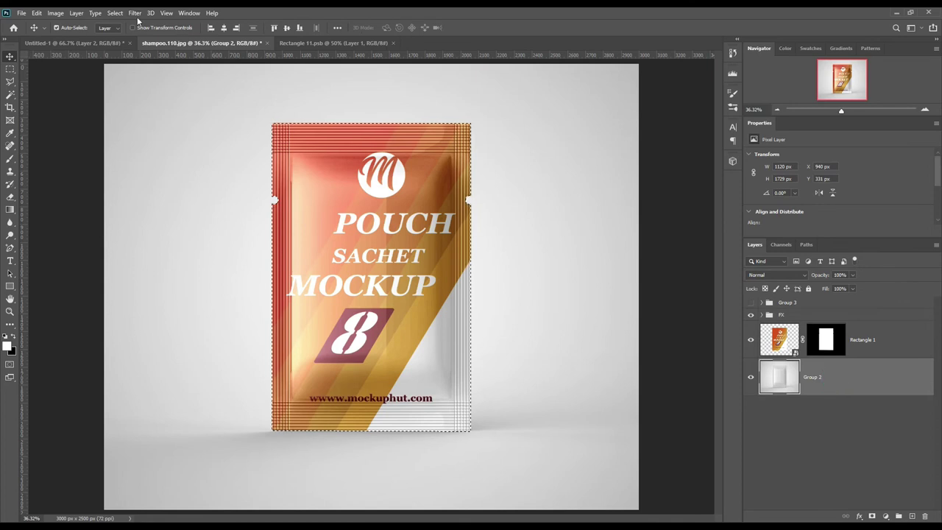
Invert the selection and add a peach Solid Color fill layer around the pouch
{"action": "left_click", "coordinate": [115, 13]}
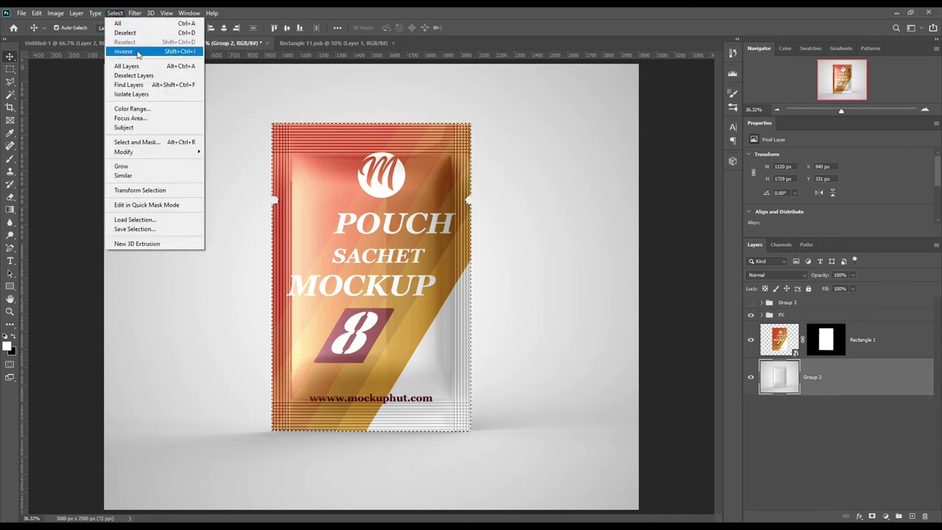
{"action": "left_click", "coordinate": [123, 51]}
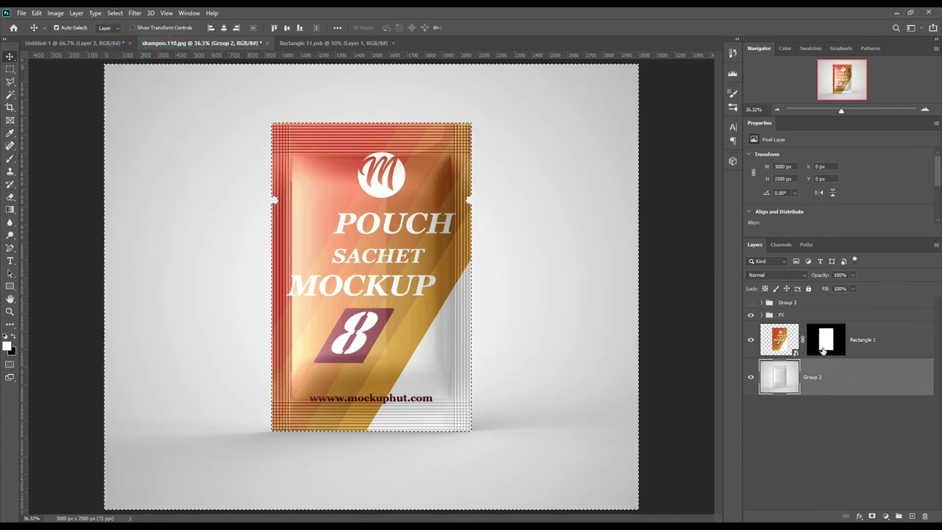
{"action": "left_click", "coordinate": [887, 516]}
{"action": "left_click", "coordinate": [887, 340]}
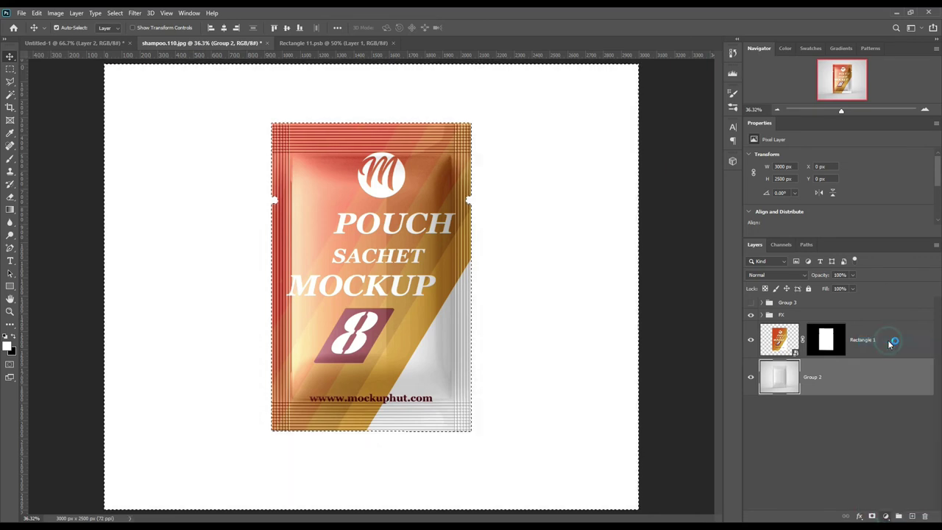
{"action": "type", "text": "ffd2a6"}
{"action": "key", "text": "Tab"}
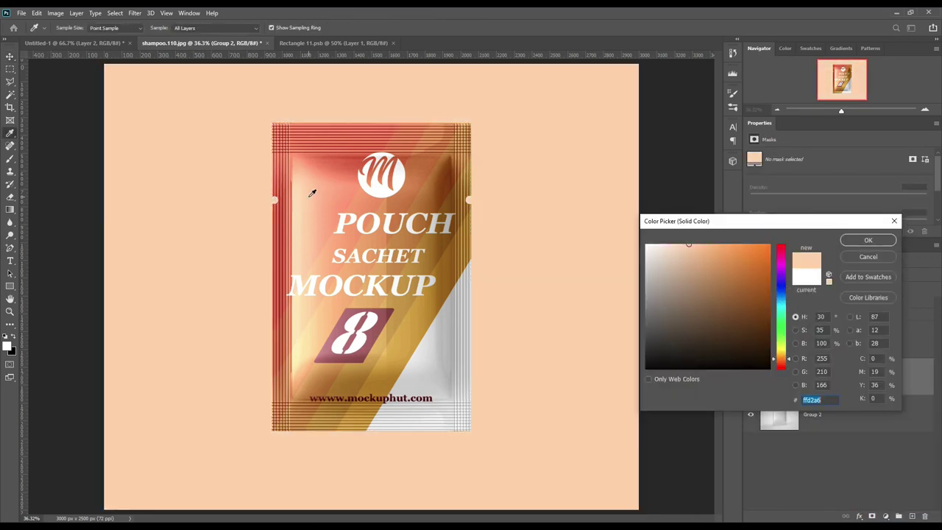
{"action": "left_click", "coordinate": [344, 157]}
{"action": "left_click_drag", "start_coordinate": [730, 258], "coordinate": [734, 245]}
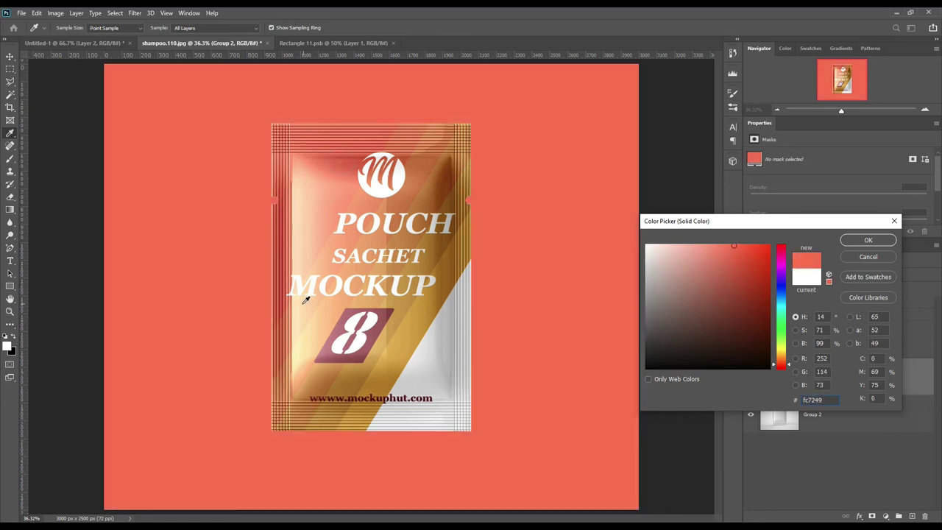
{"action": "left_click", "coordinate": [302, 226]}
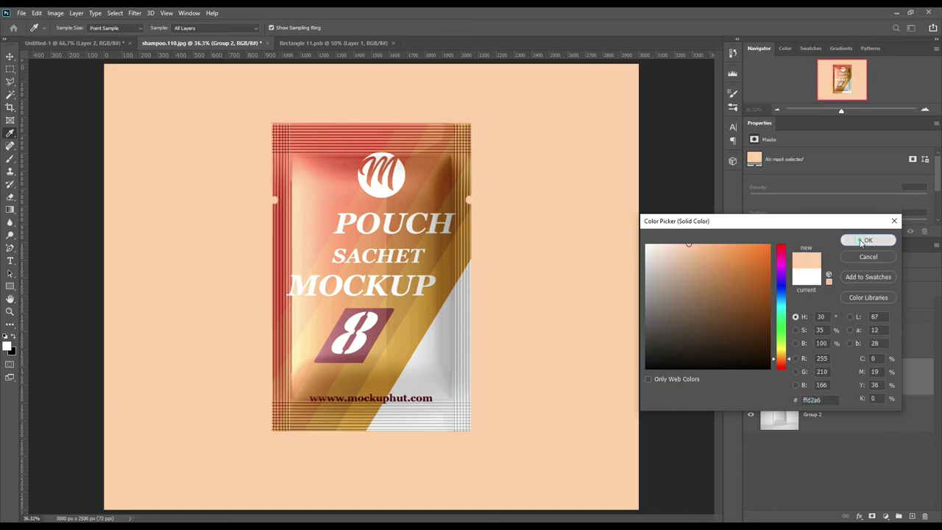
{"action": "left_click", "coordinate": [863, 243]}
Set the fill layer to Linear Burn and change its colour to warm orange feba73
{"action": "left_click", "coordinate": [787, 274]}
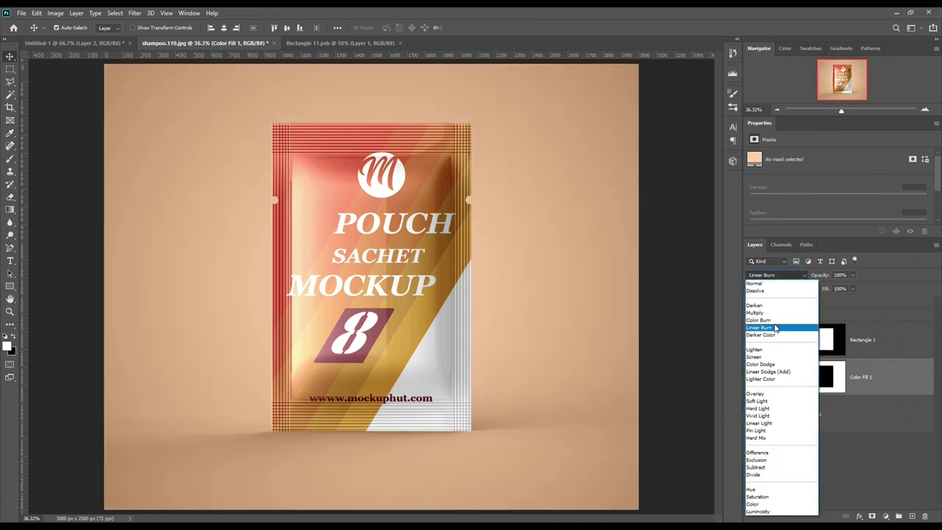
{"action": "left_click", "coordinate": [772, 327]}
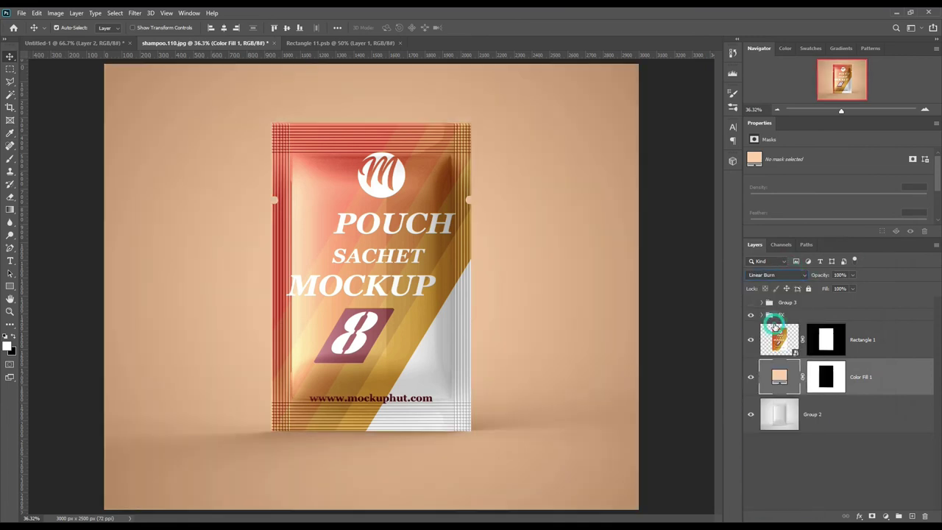
{"action": "double_click", "coordinate": [780, 376]}
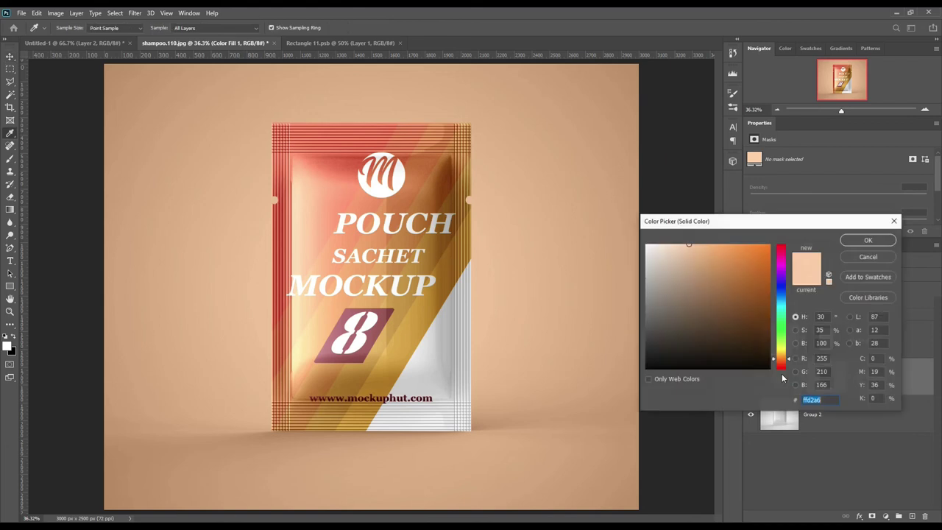
{"action": "left_click", "coordinate": [290, 221]}
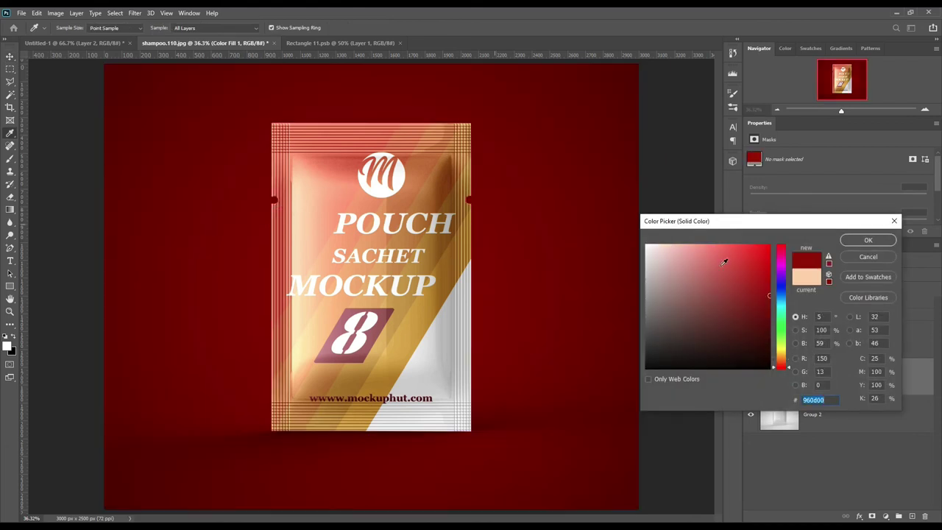
{"action": "left_click", "coordinate": [312, 198]}
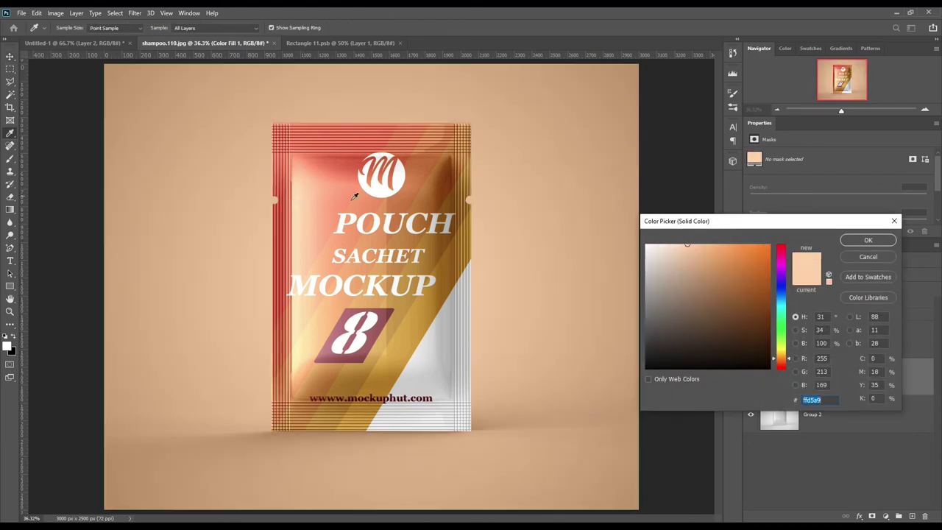
{"action": "left_click_drag", "start_coordinate": [689, 246], "coordinate": [709, 246]}
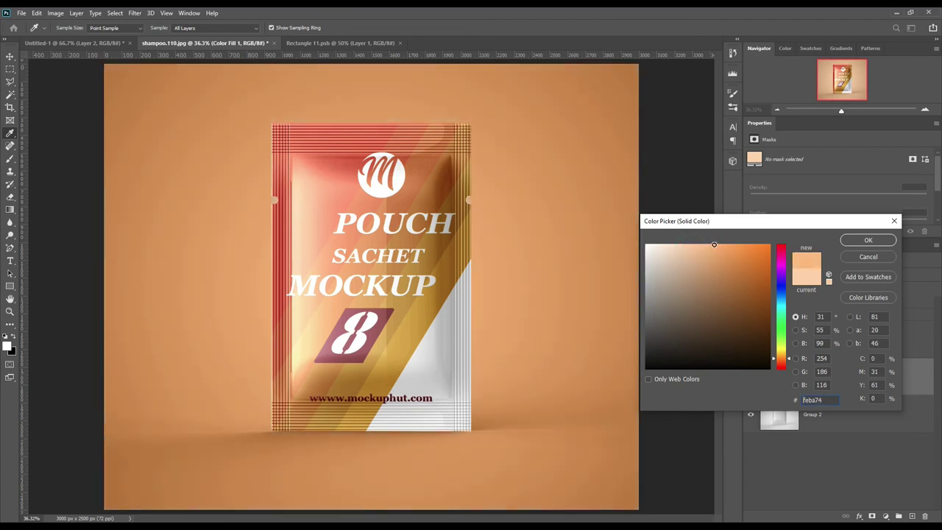
{"action": "left_click", "coordinate": [714, 245]}
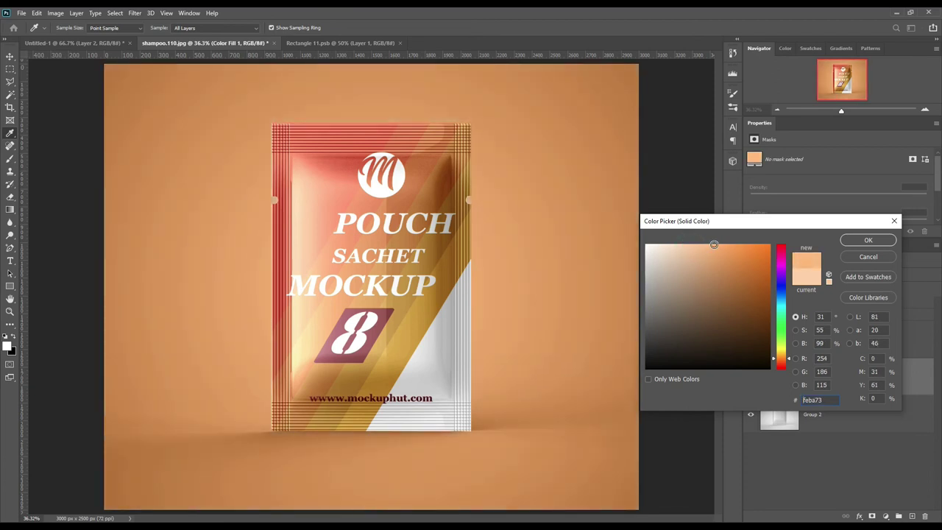
{"action": "left_click", "coordinate": [860, 240]}
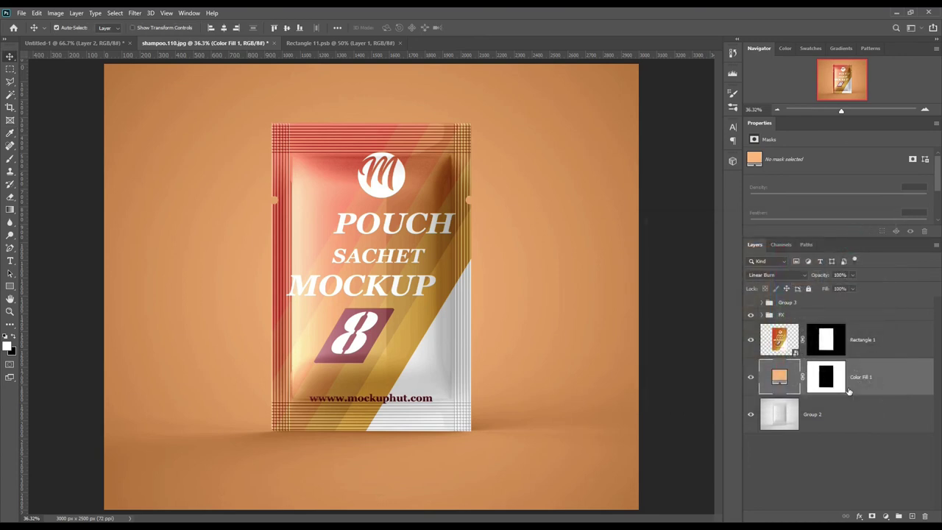
{"action": "left_click", "coordinate": [858, 421]}
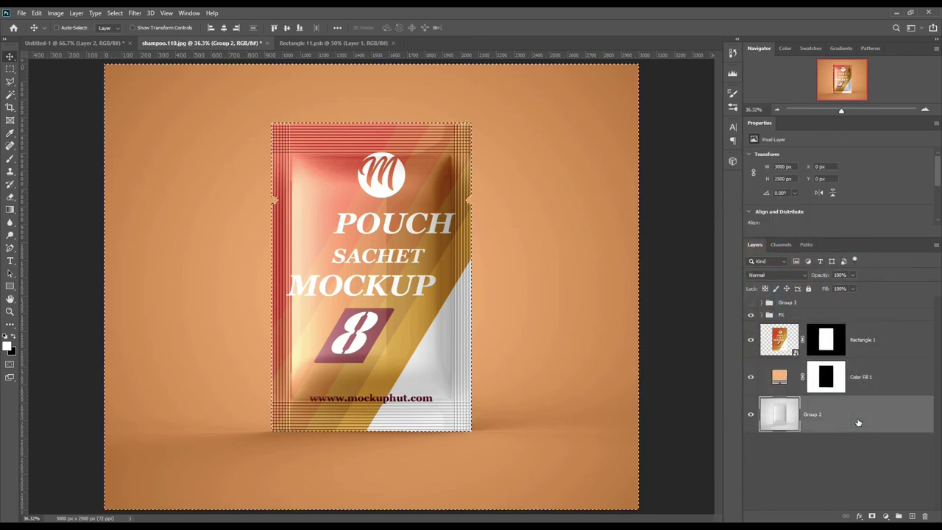
Copy the backdrop to Layer 1 above Color Fill 1 and blend it with Color Burn
{"action": "key", "text": "ctrl+shift+alt+n"}
{"action": "left_click_drag", "start_coordinate": [858, 421], "coordinate": [854, 361]}
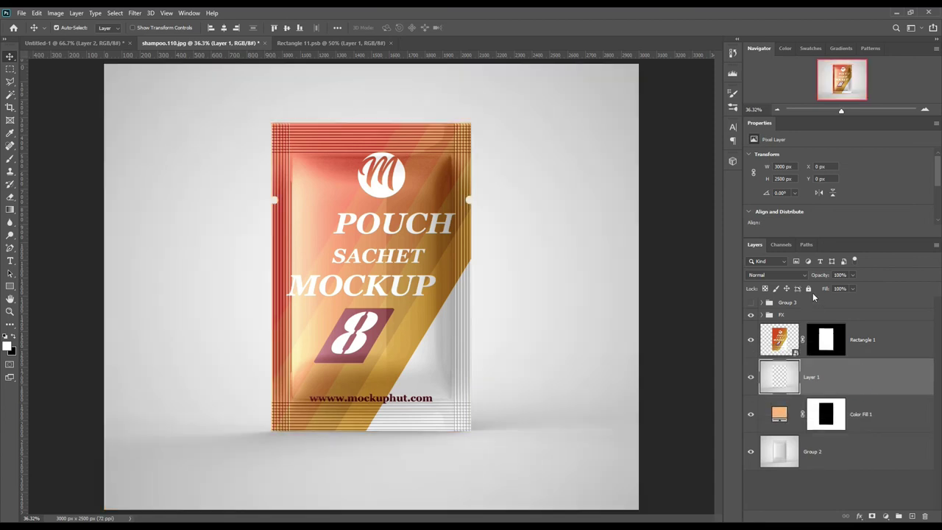
{"action": "left_click", "coordinate": [799, 274]}
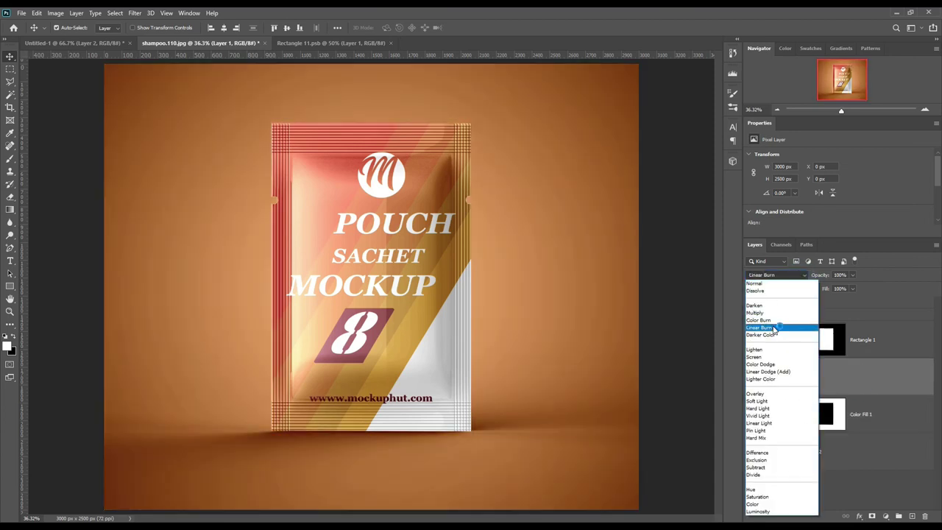
{"action": "left_click", "coordinate": [773, 321]}
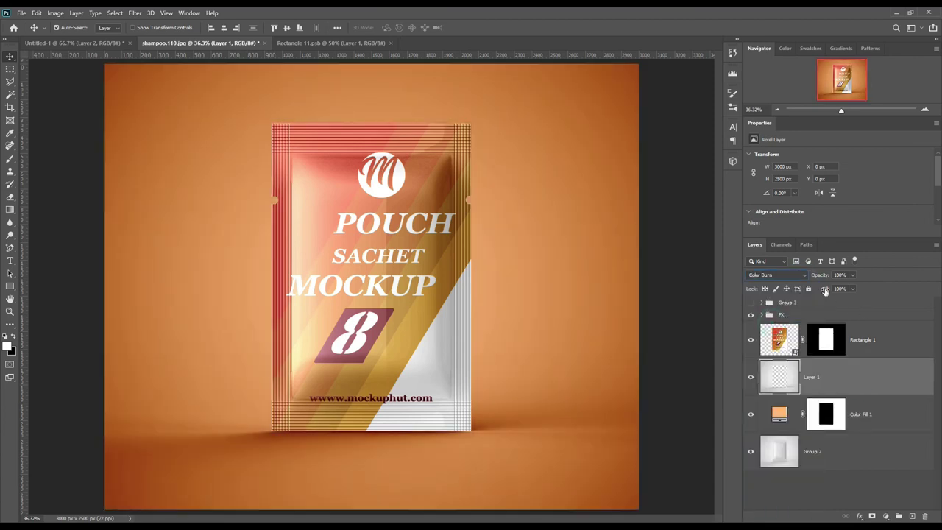
Settle Layer 1's fill at about 38%, comparing the backdrop with and without it
{"action": "left_click_drag", "start_coordinate": [825, 290], "coordinate": [809, 291]}
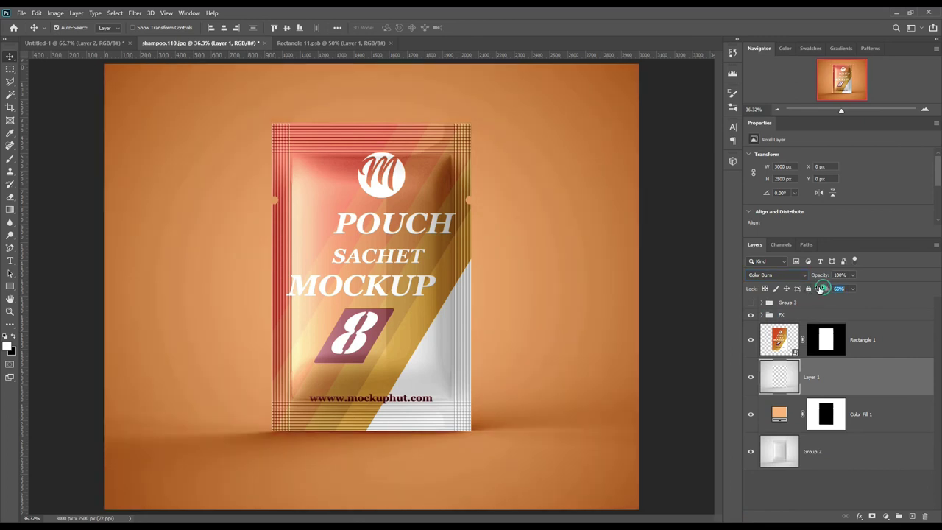
{"action": "left_click_drag", "start_coordinate": [824, 291], "coordinate": [824, 292]}
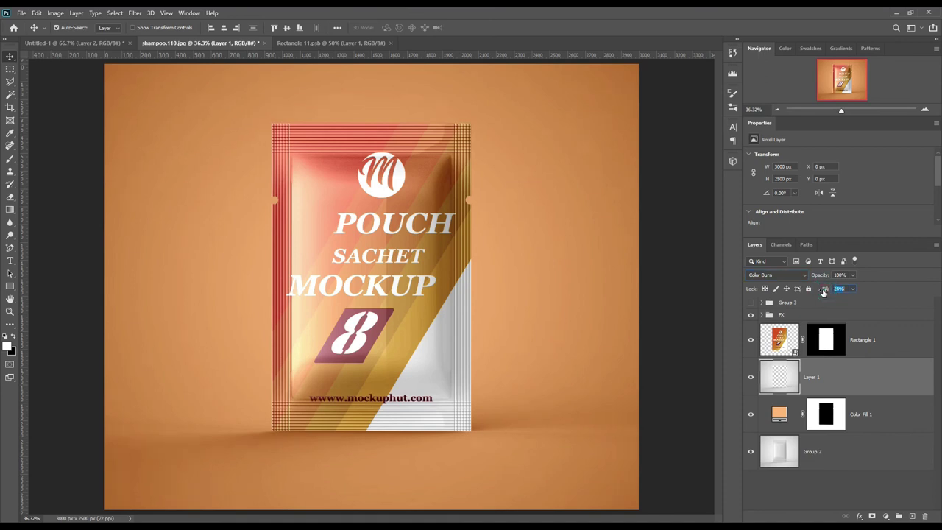
{"action": "left_click", "coordinate": [750, 377]}
{"action": "left_click_drag", "start_coordinate": [824, 290], "coordinate": [830, 289]}
{"action": "left_click", "coordinate": [751, 377]}
{"action": "left_click", "coordinate": [873, 418], "text": "shift"}
Group Color Fill 1 and Layer 1 into a folder named BG, and give Rectangle 1 a red colour label
{"action": "right_click", "coordinate": [891, 416]}
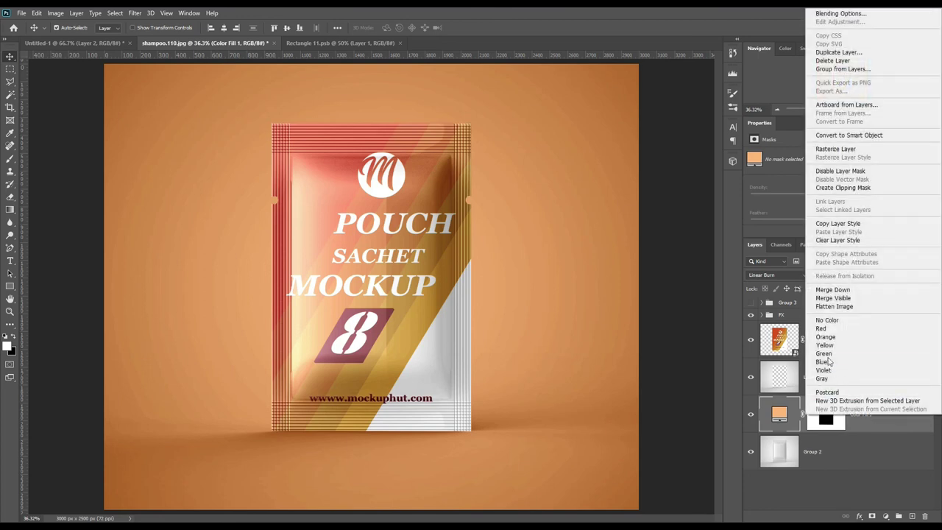
{"action": "left_click", "coordinate": [827, 333]}
{"action": "left_click", "coordinate": [867, 377], "text": "shift"}
{"action": "left_click_drag", "start_coordinate": [868, 412], "coordinate": [899, 517]}
{"action": "double_click", "coordinate": [788, 364]}
{"action": "key", "text": "Return"}
{"action": "right_click", "coordinate": [892, 343]}
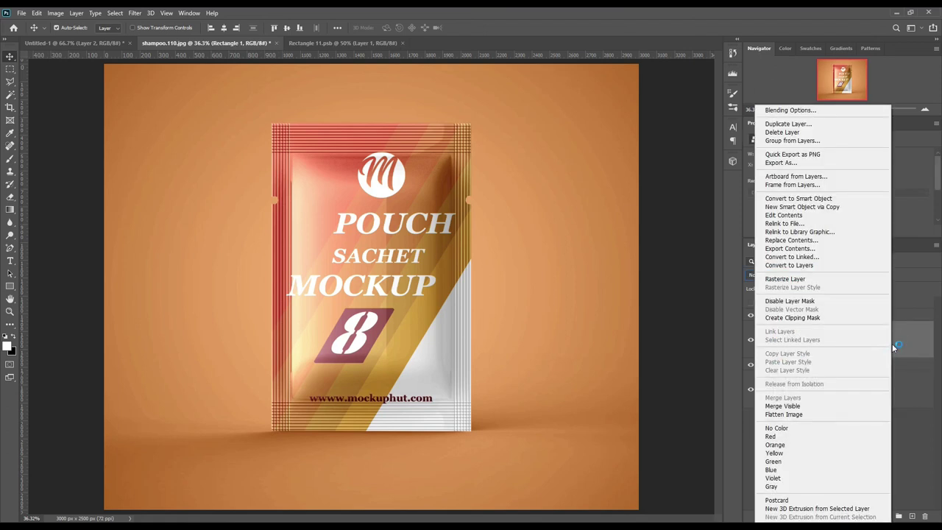
{"action": "left_click", "coordinate": [852, 434]}
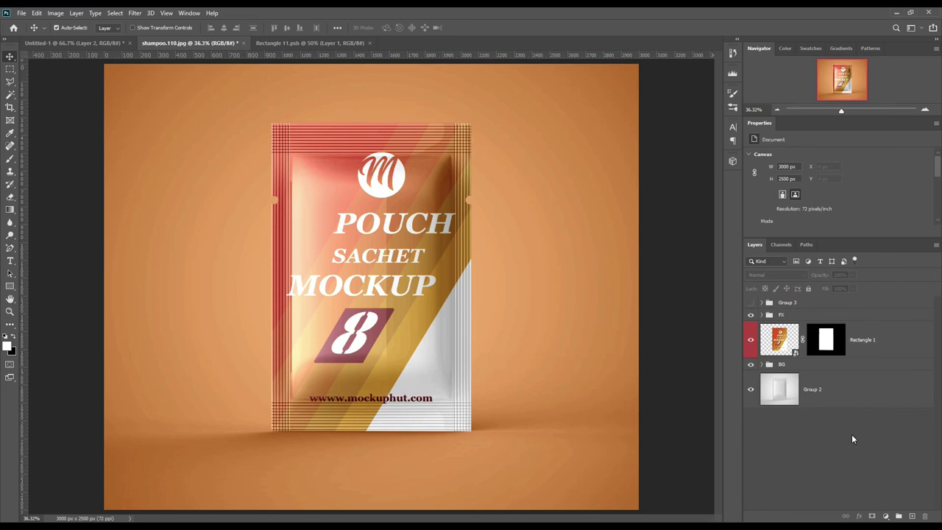
{"action": "left_click", "coordinate": [751, 364]}
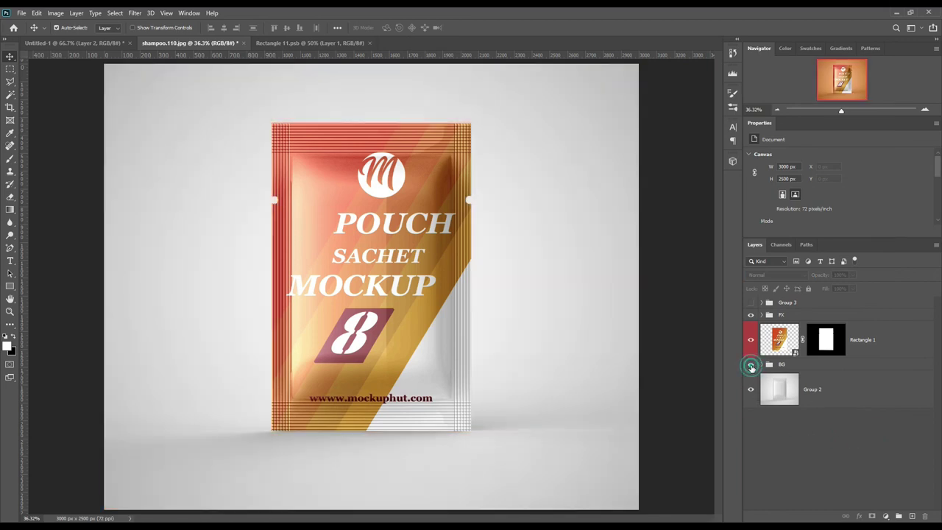
{"action": "left_click", "coordinate": [751, 340]}
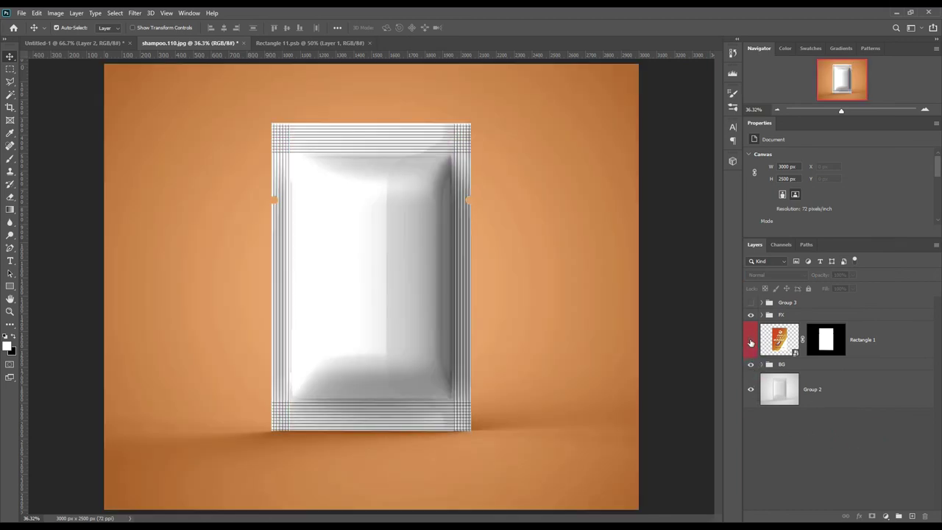
{"action": "left_click", "coordinate": [750, 315]}
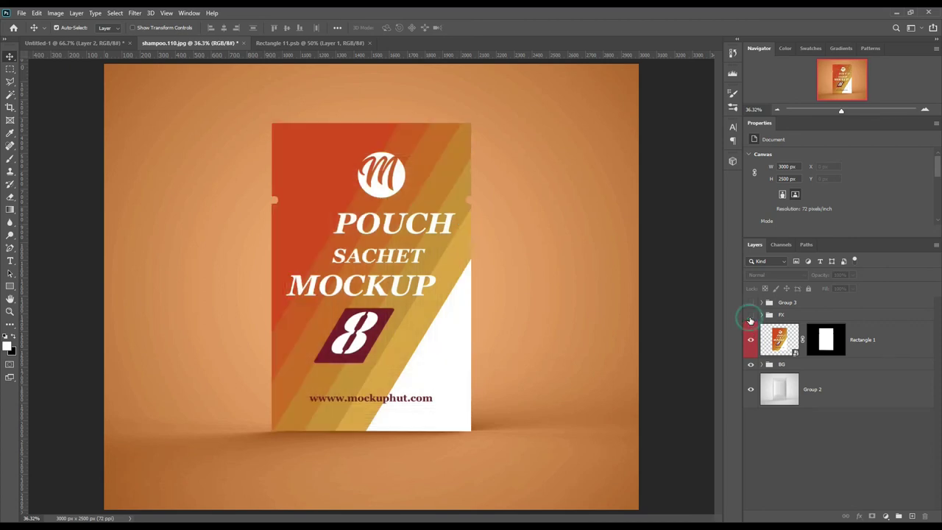
{"action": "left_click", "coordinate": [751, 315]}
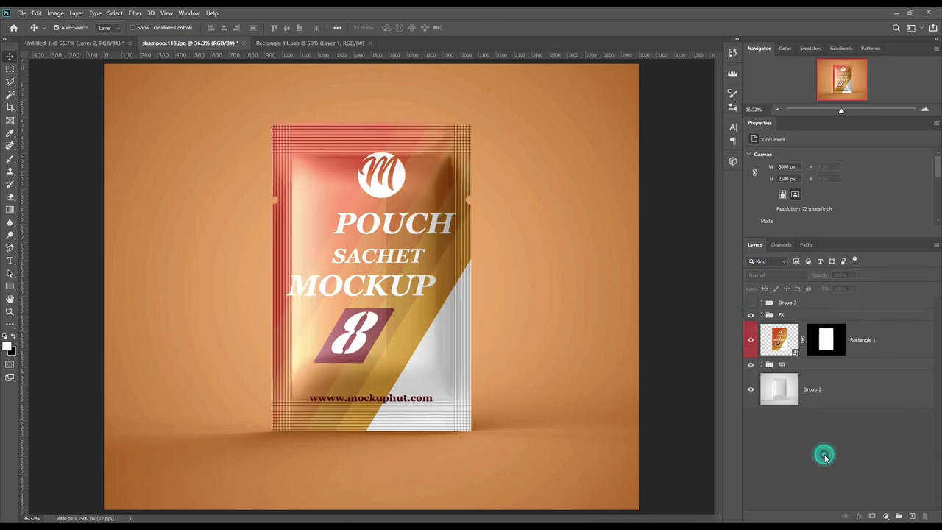